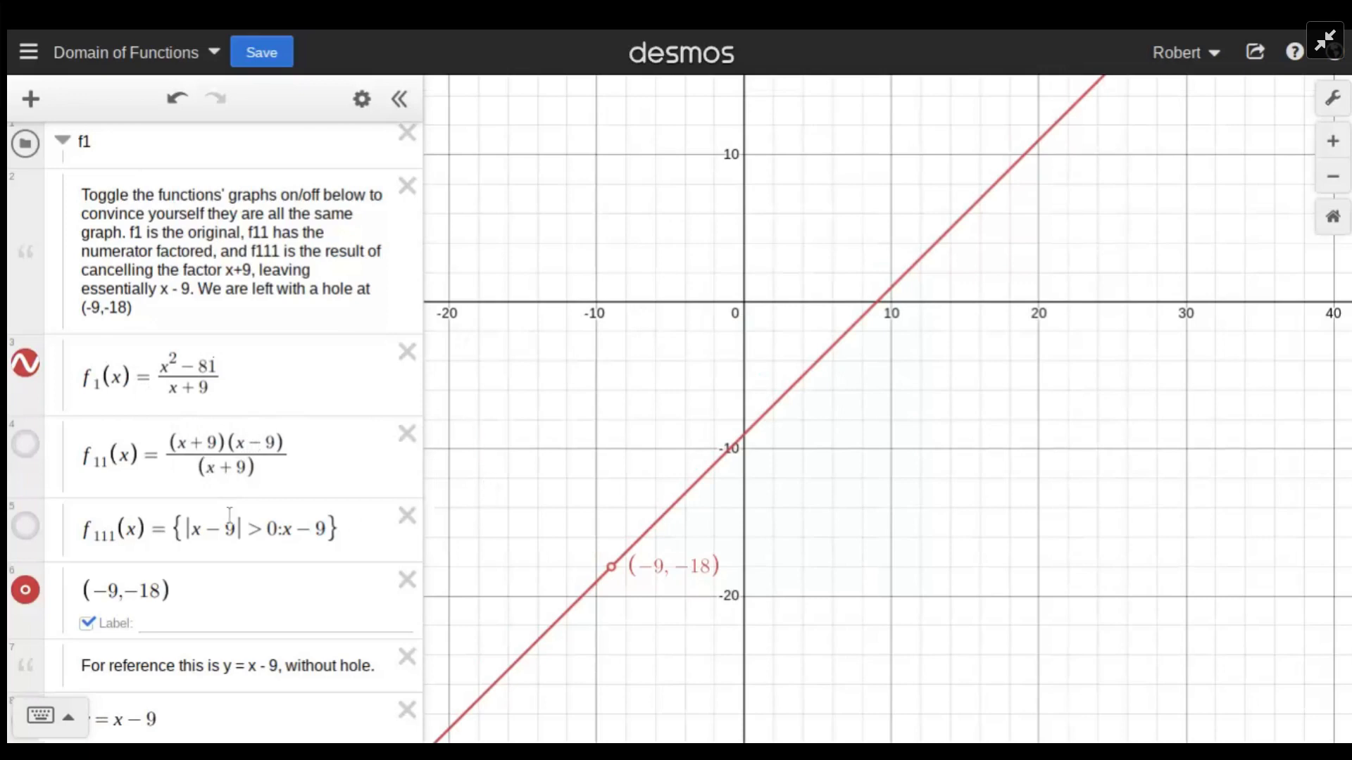
# Step: Compare the graphs of f1, f11 and f111 by switching them on one at a time in place of each other
pyautogui.scroll(-3, 173, 457)
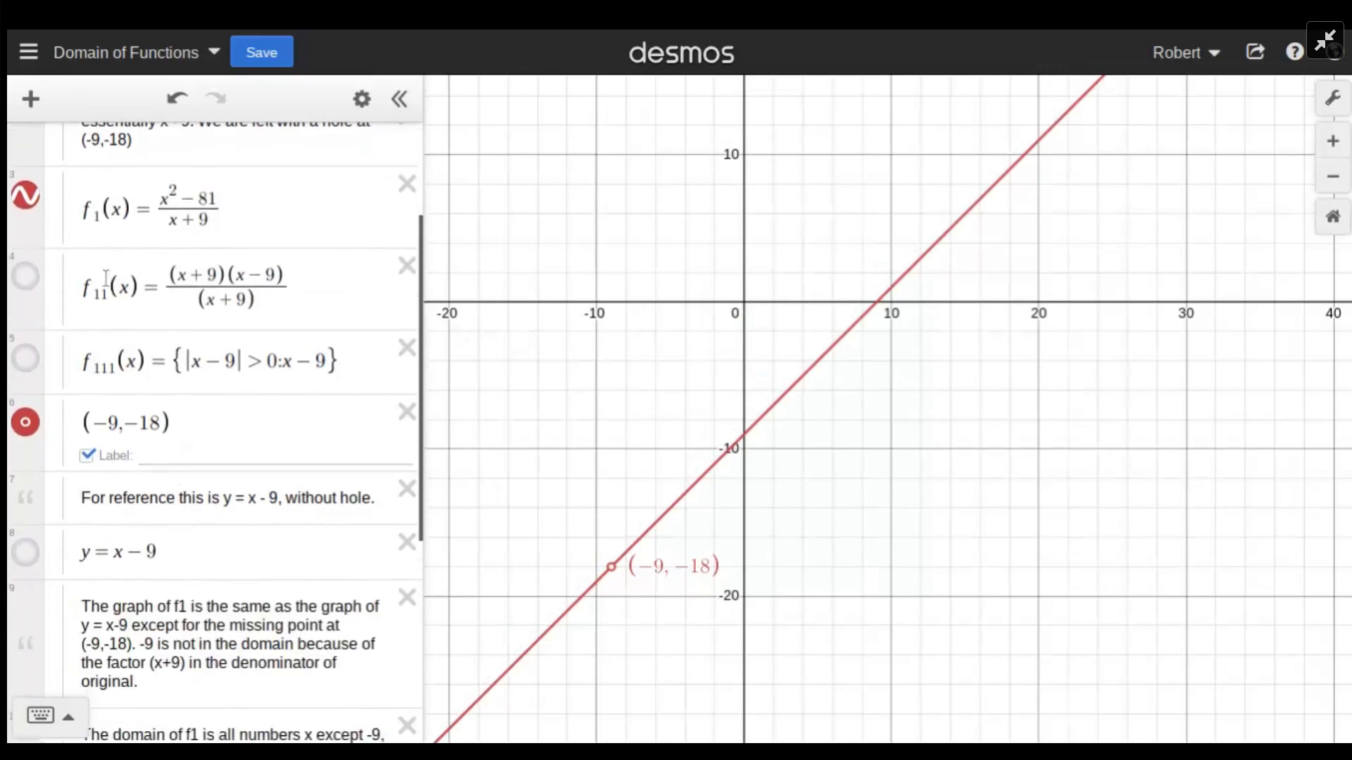
pyautogui.click(28, 208)
pyautogui.click(27, 280)
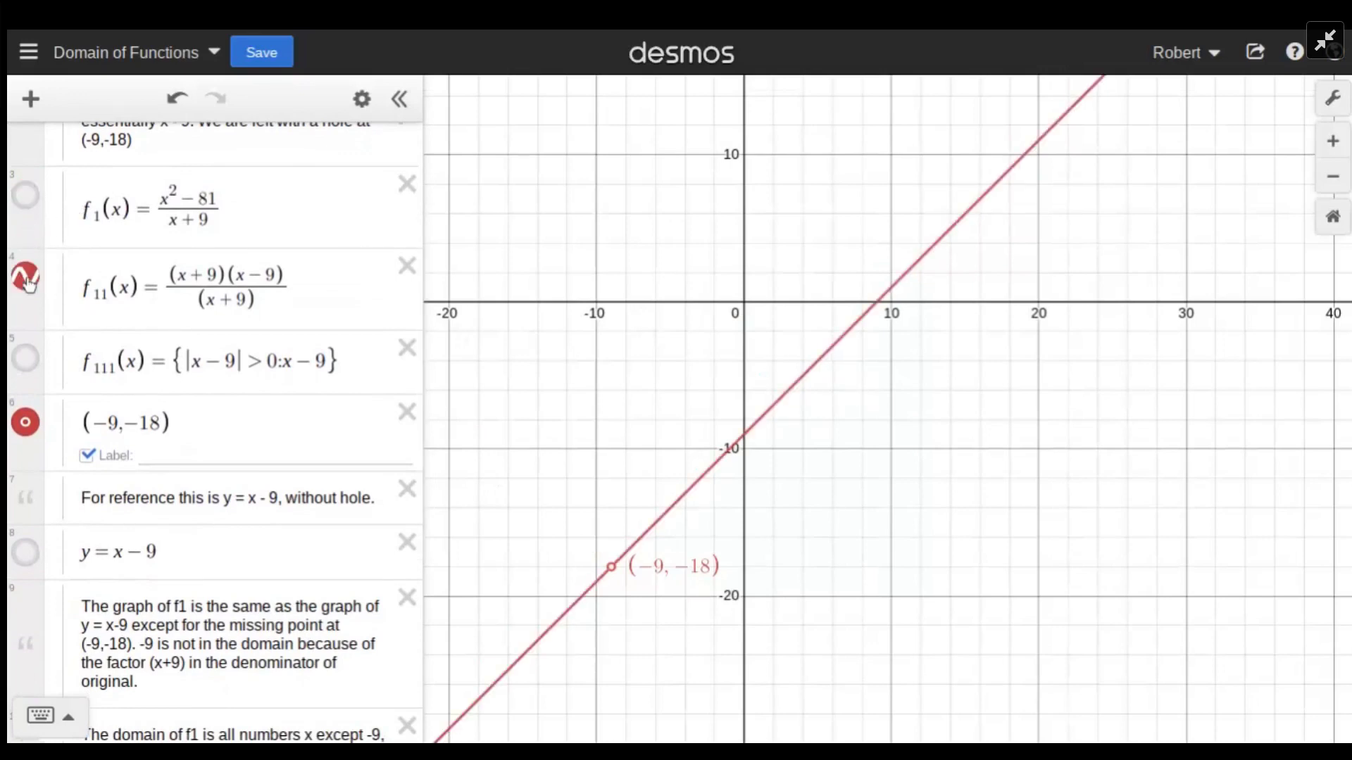
pyautogui.click(26, 279)
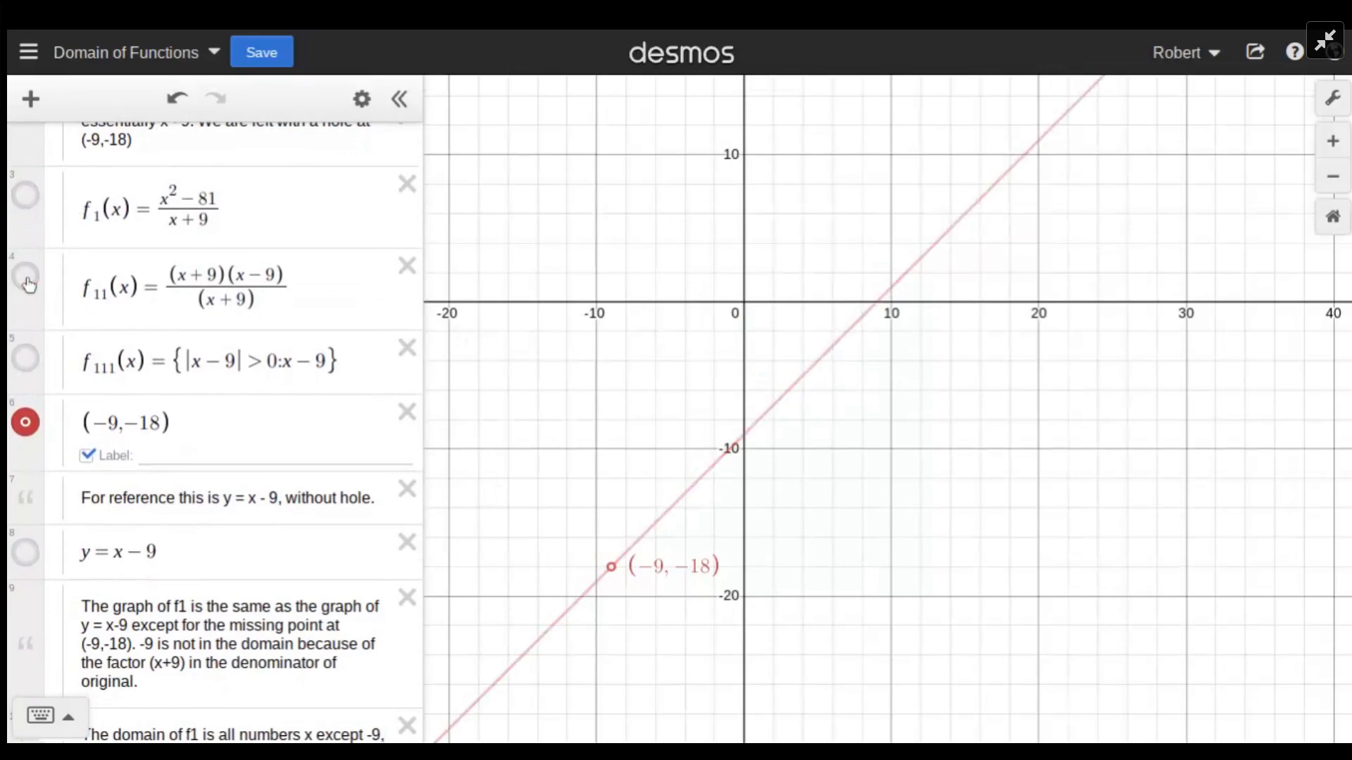
pyautogui.click(28, 361)
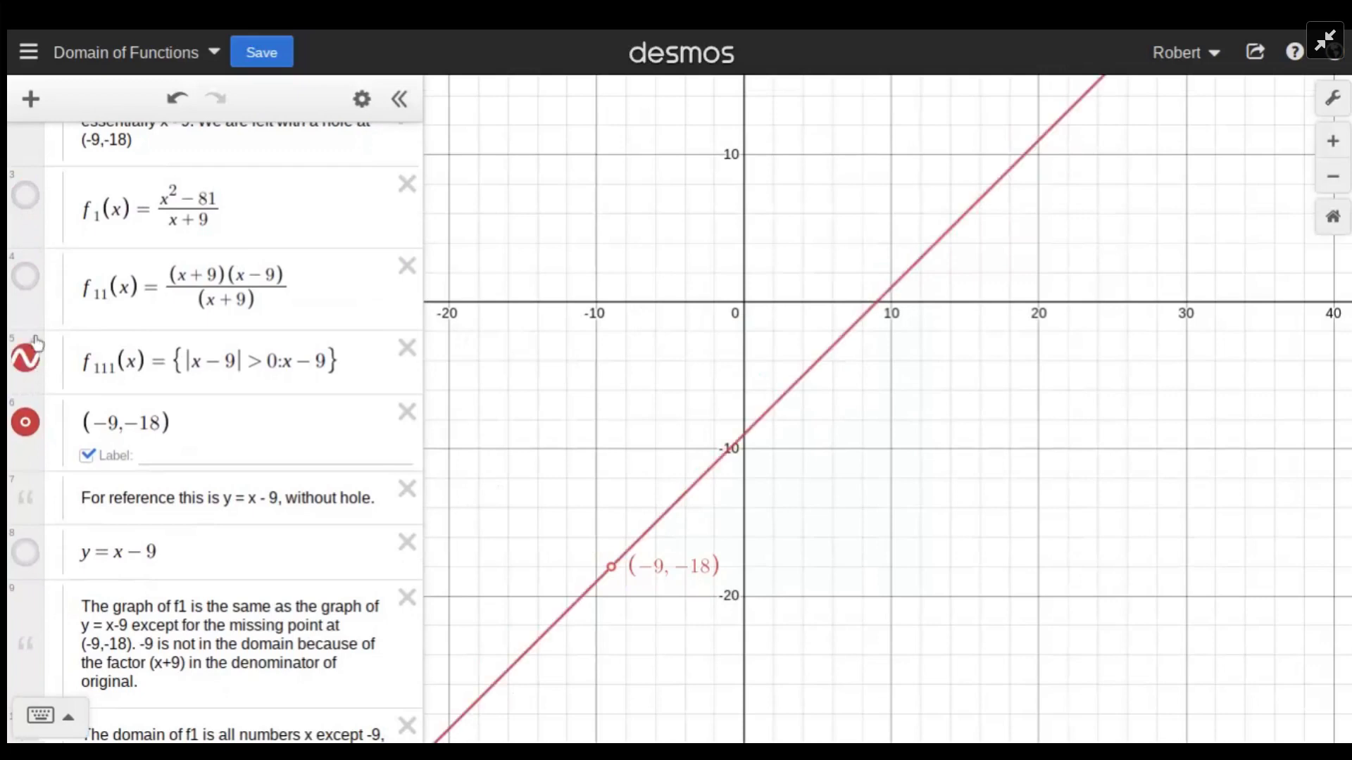
# Step: Show f1 together with the reference line y = x - 9 for comparison, and hide that line and f111 again
pyautogui.click(29, 212)
pyautogui.click(28, 552)
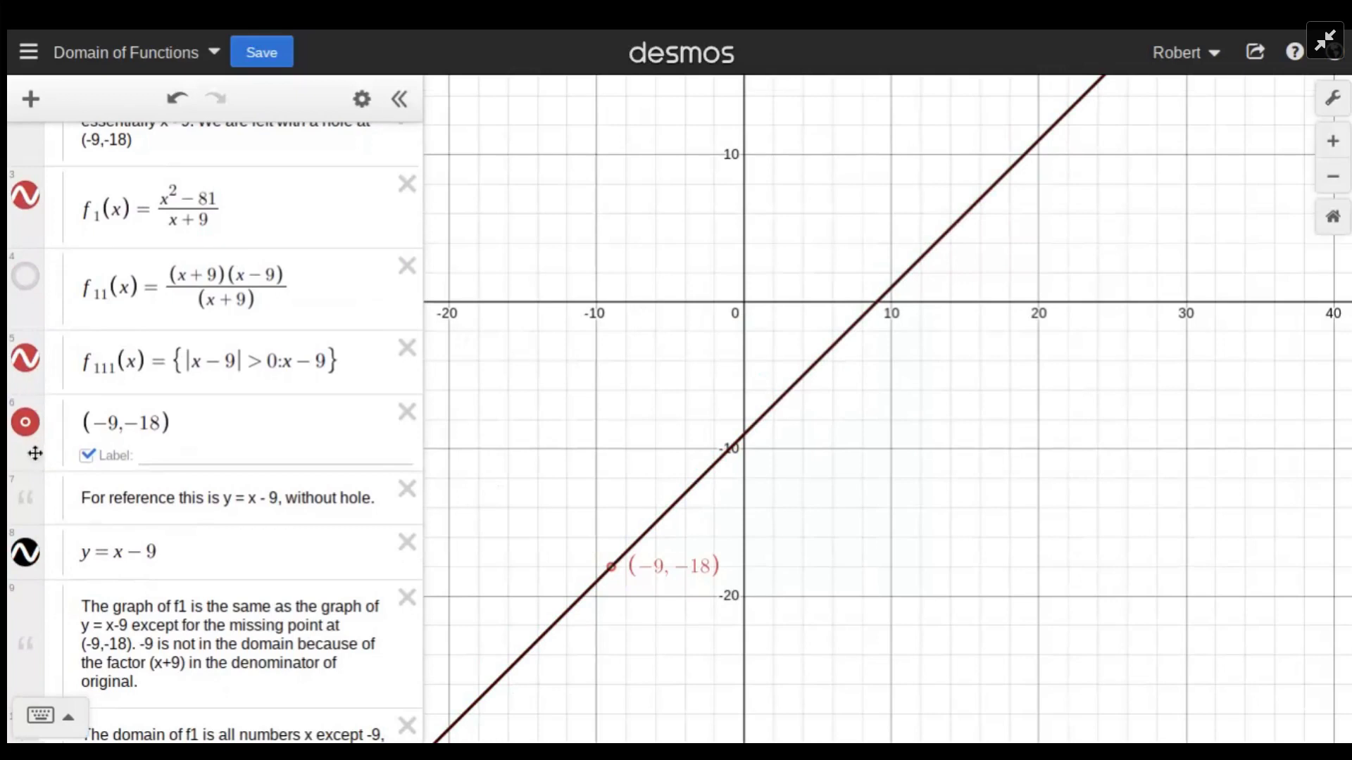
pyautogui.click(25, 555)
pyautogui.click(25, 360)
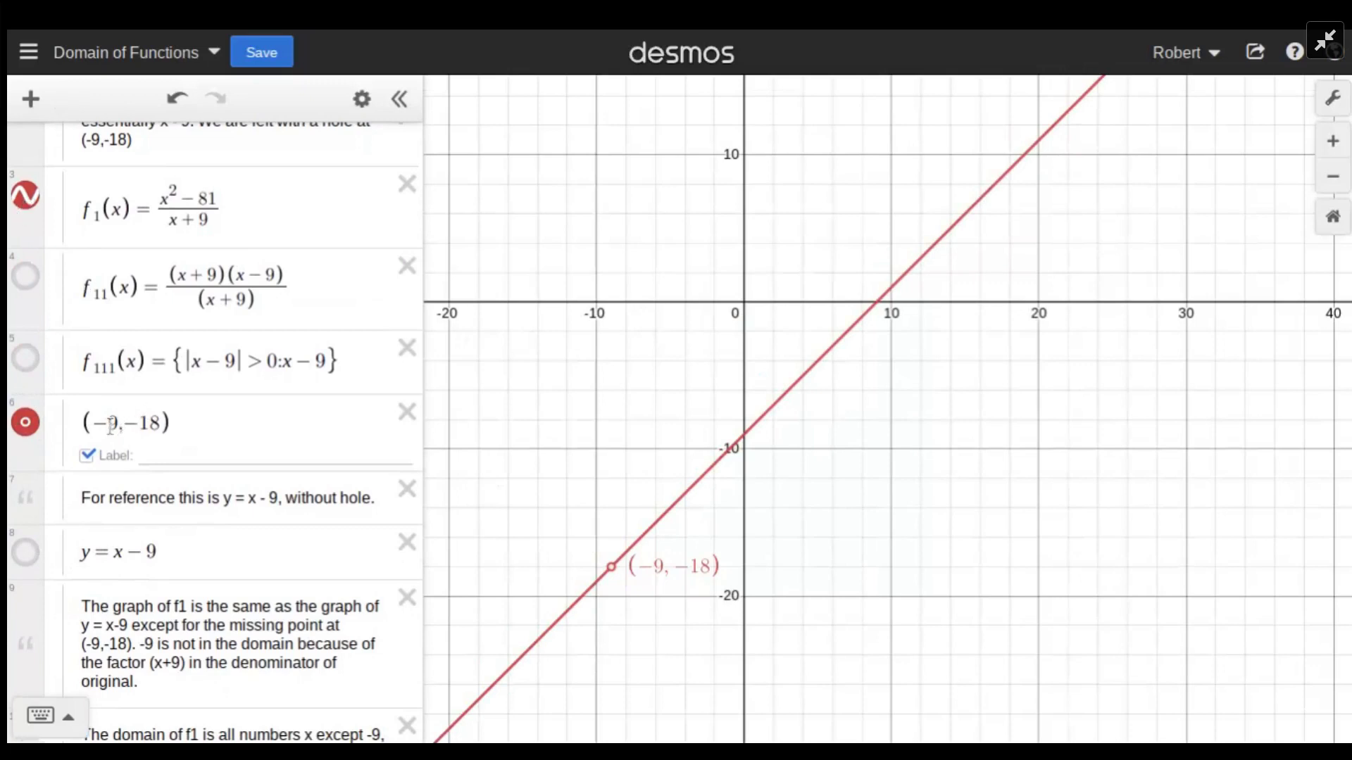
# Step: Collapse and hide the f1 folder, and show and expand the f2 folder in its place
pyautogui.scroll(-3, 187, 486)
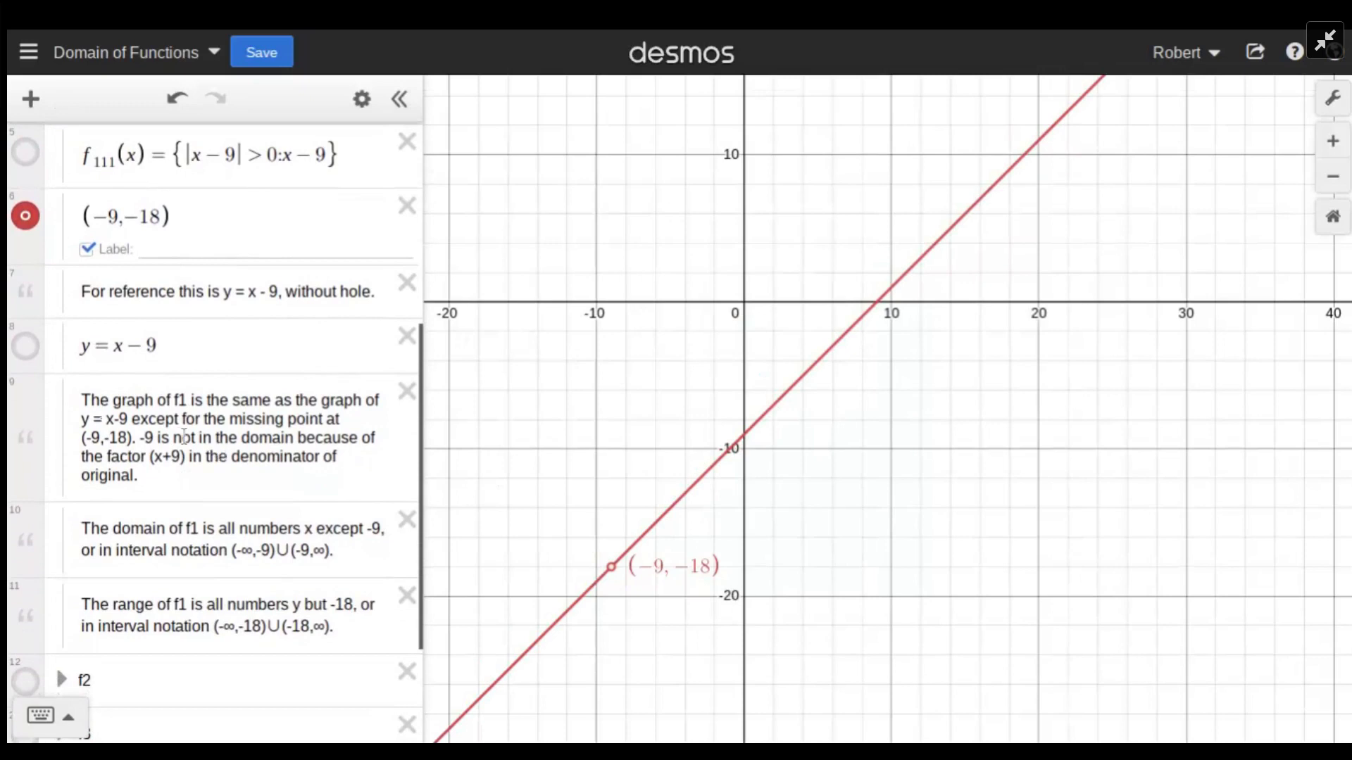
pyautogui.scroll(-2, 190, 433)
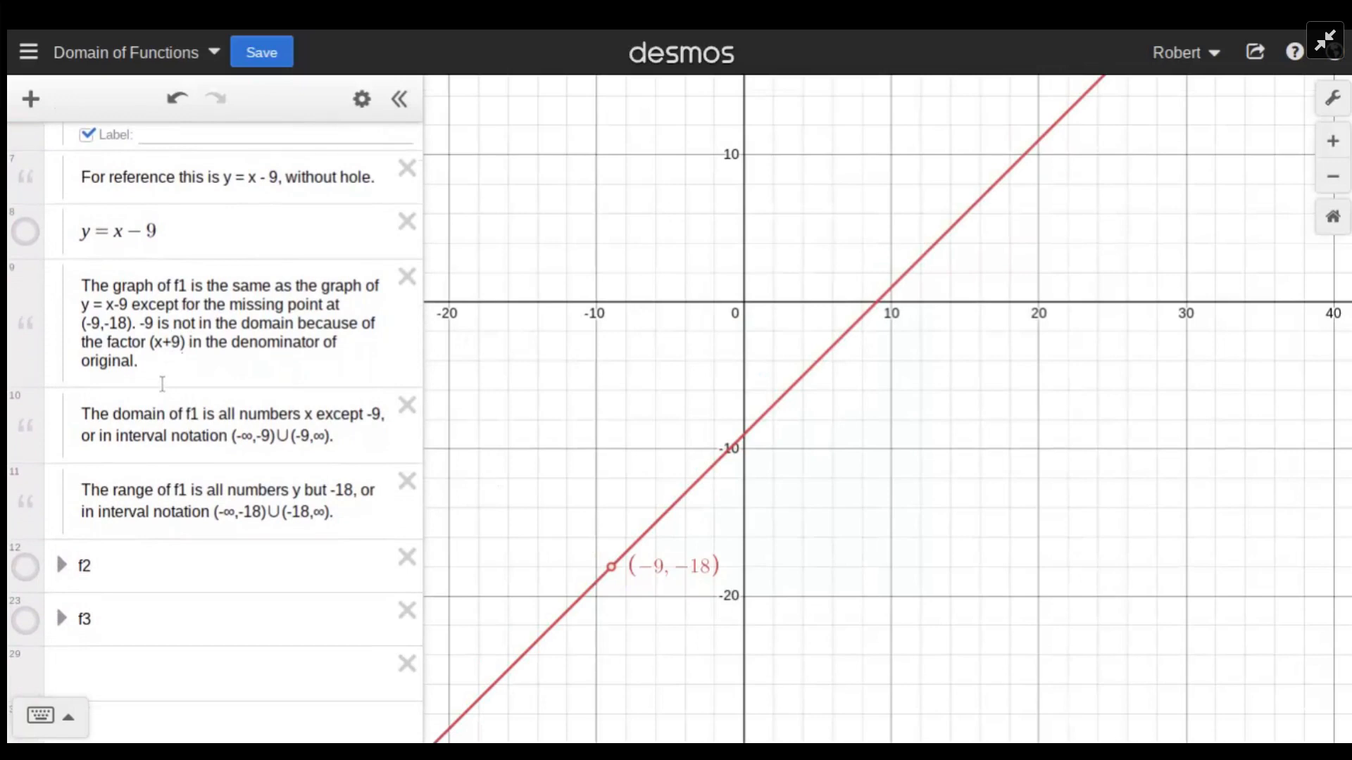
pyautogui.scroll(-1, 162, 384)
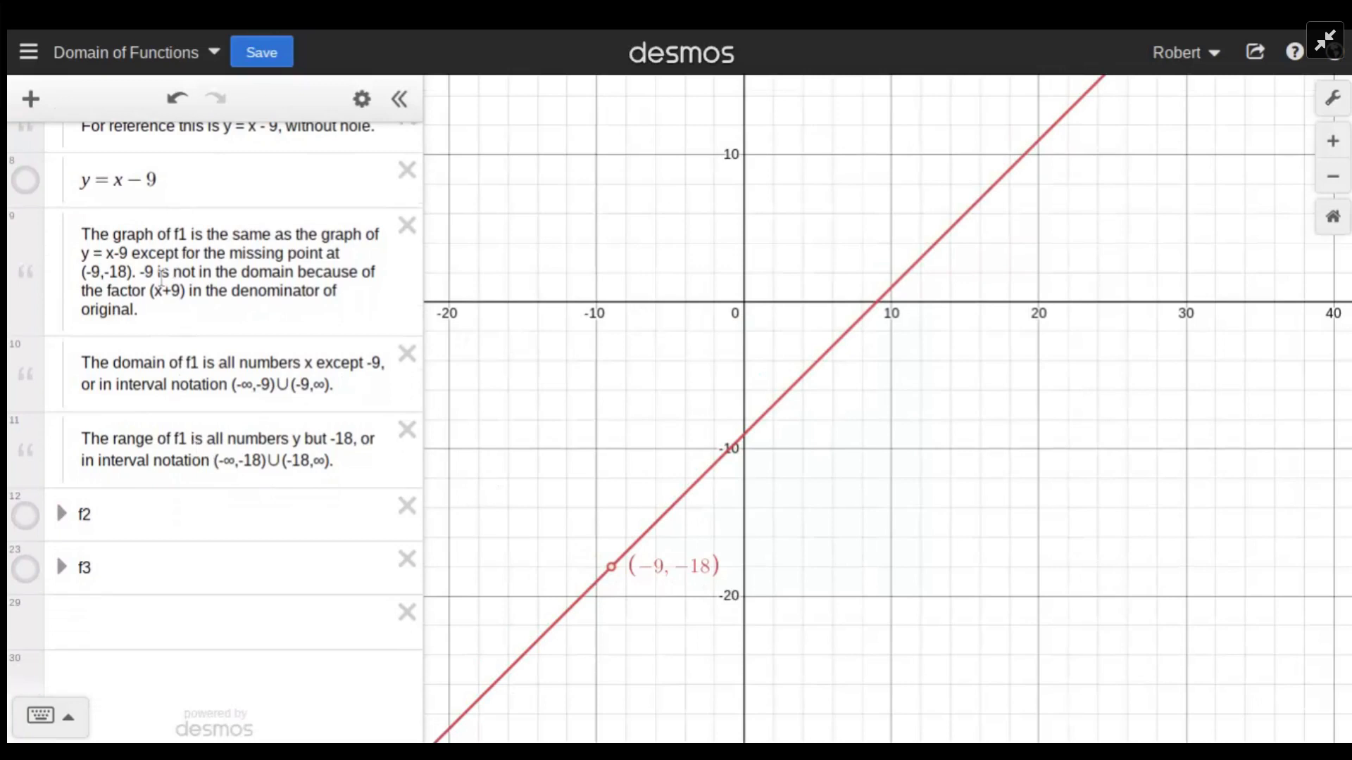
pyautogui.scroll(5, 155, 275)
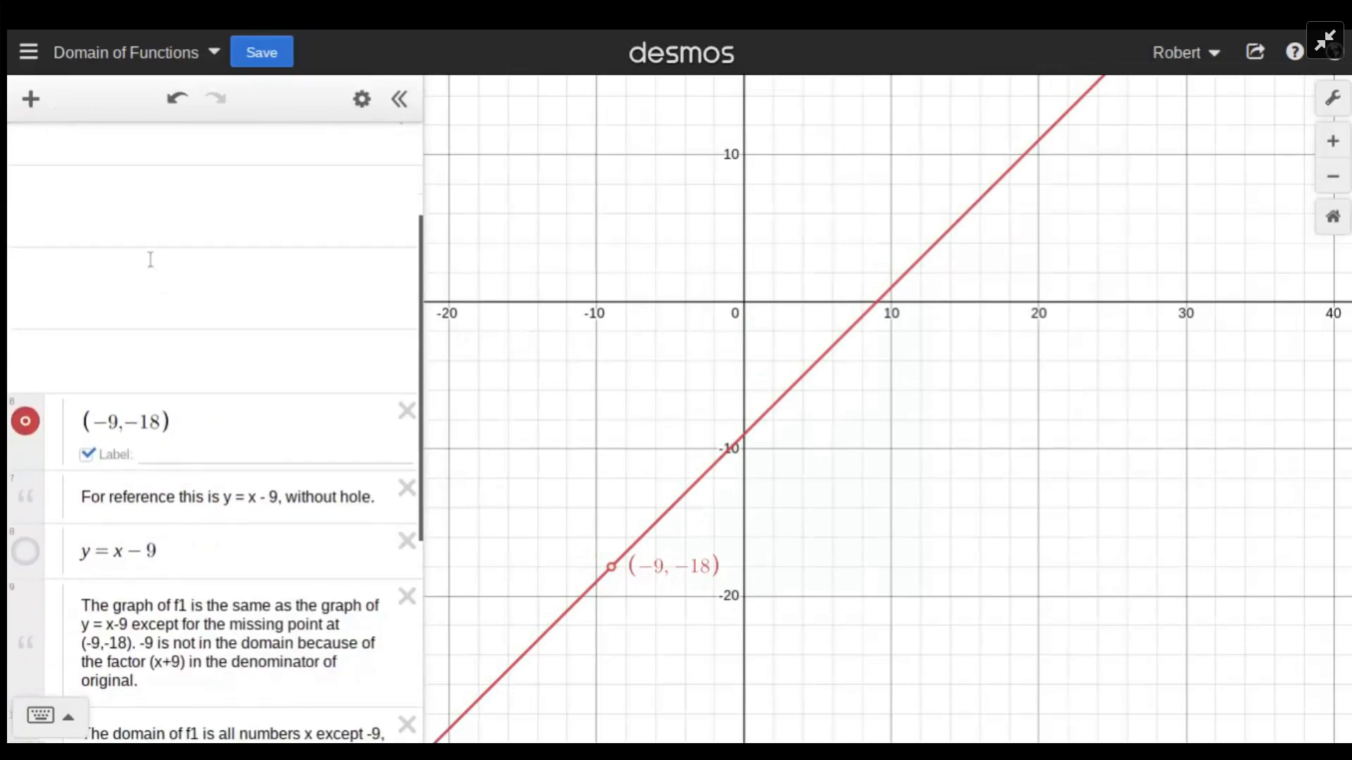
pyautogui.scroll(3, 150, 259)
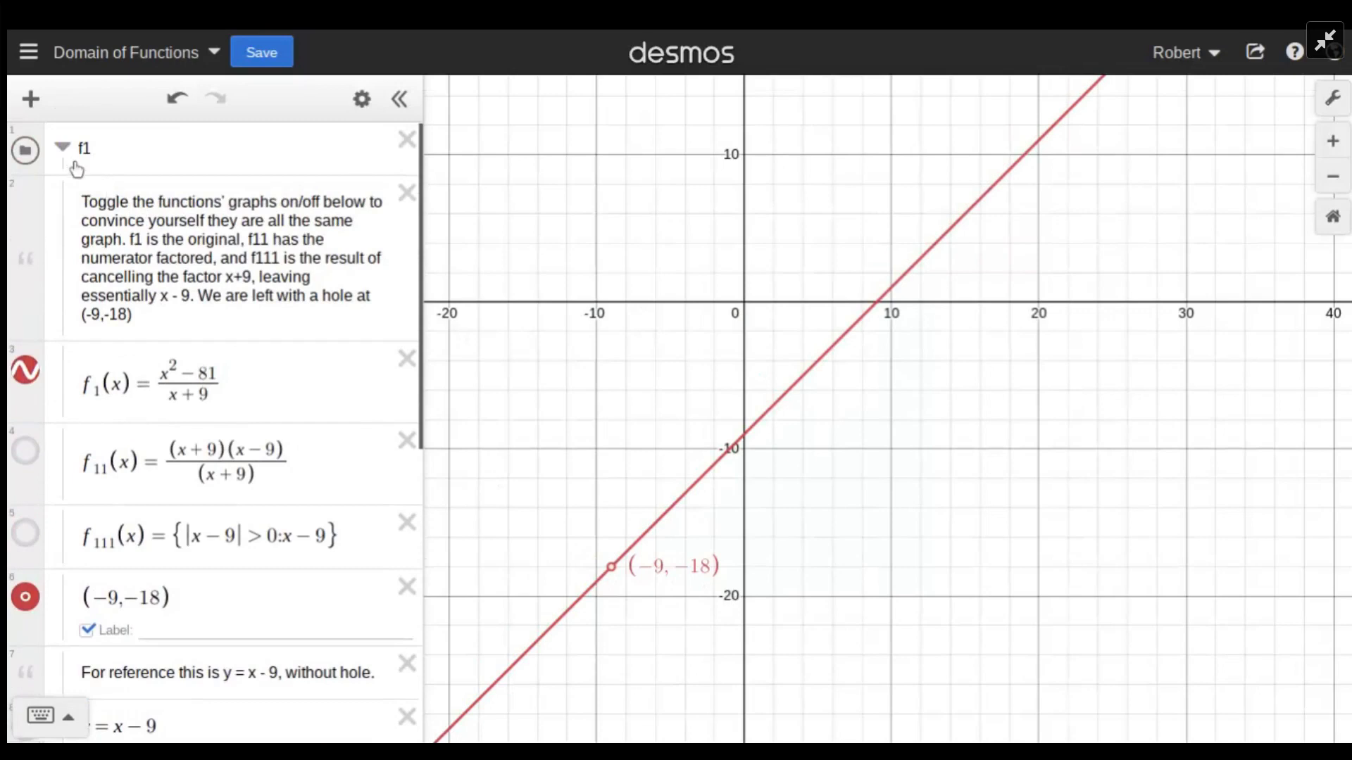
pyautogui.click(62, 147)
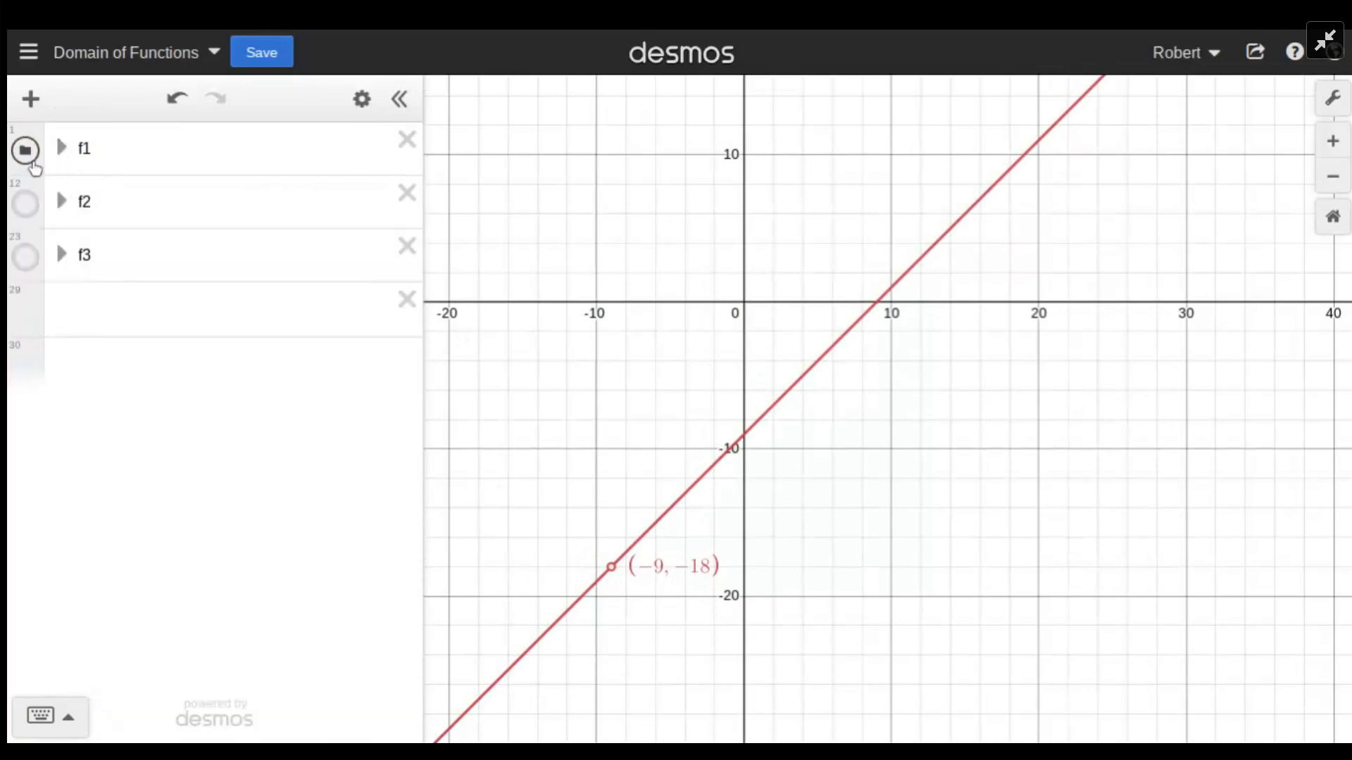
pyautogui.click(30, 158)
pyautogui.click(26, 204)
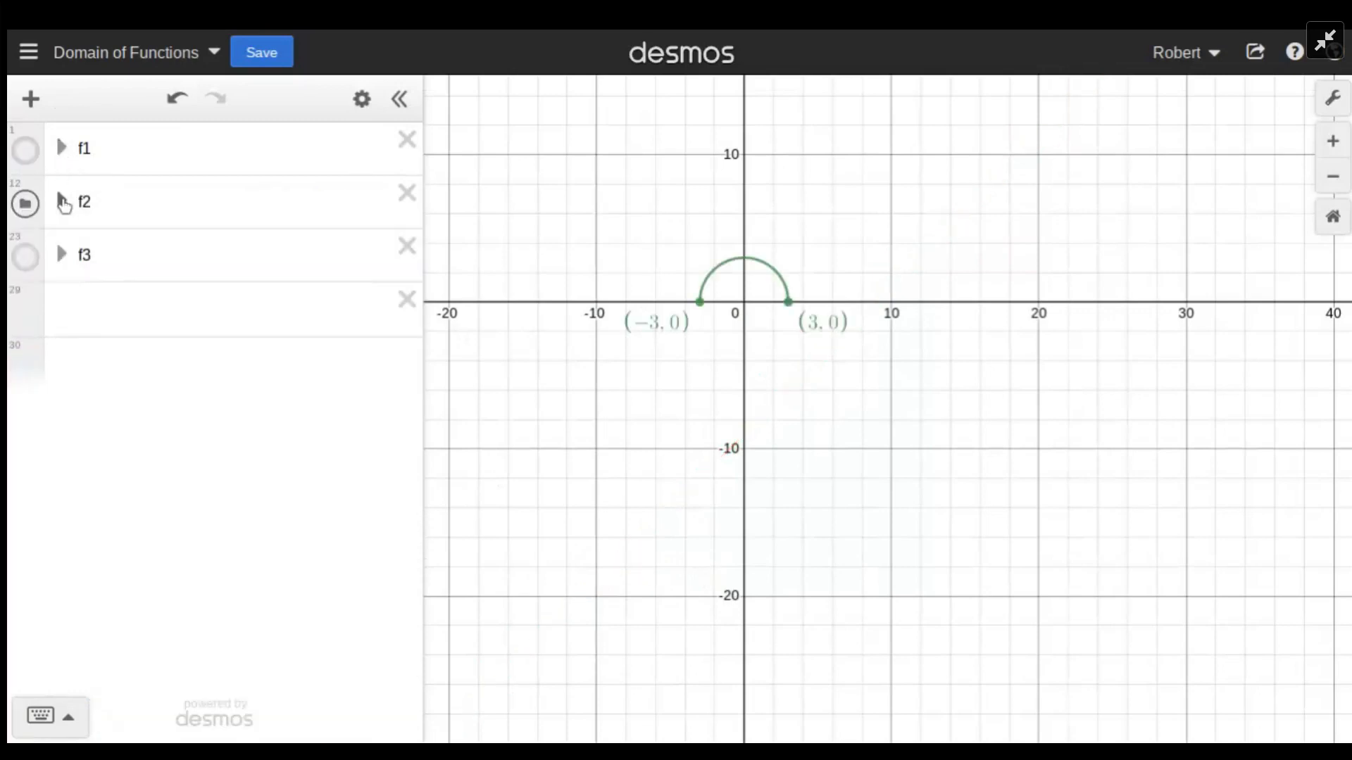
pyautogui.click(62, 203)
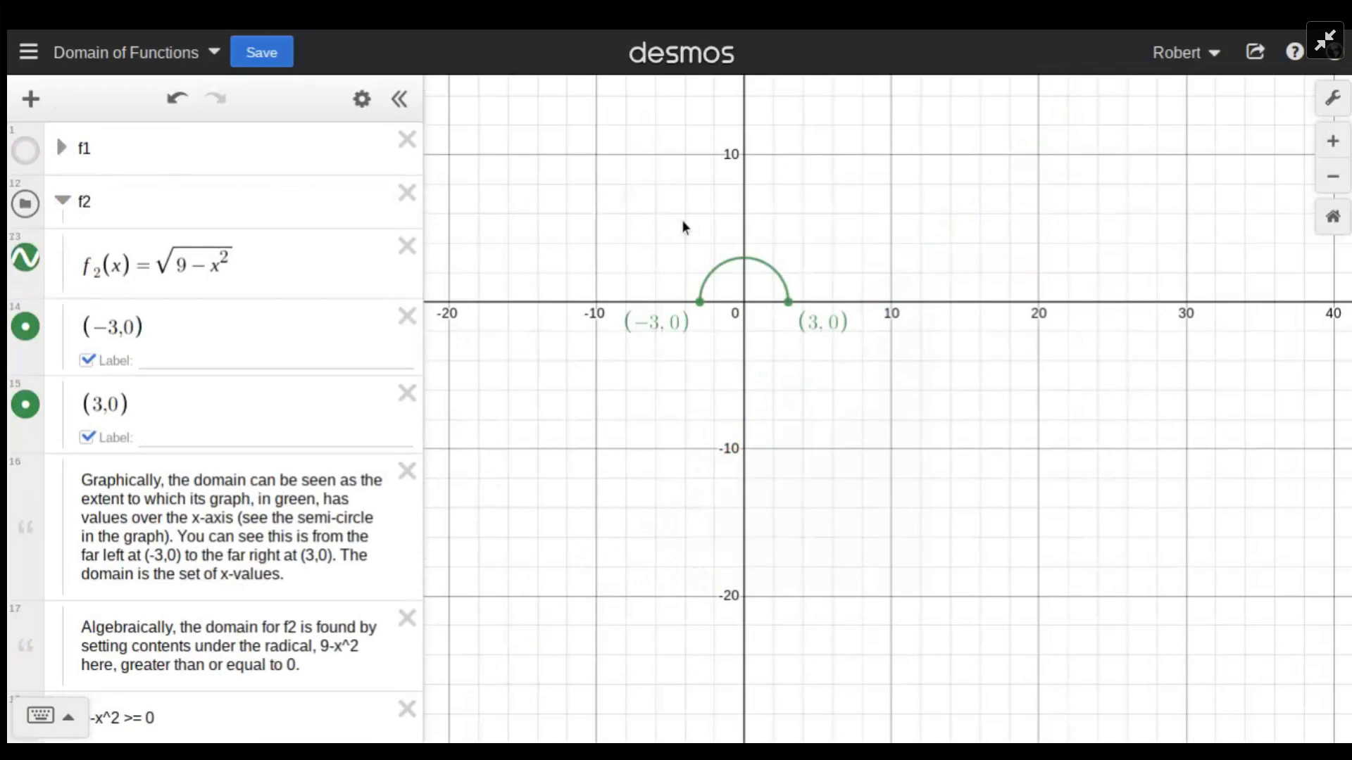
# Step: Examine f2's semicircle graph up close and read the notes on its domain and range
pyautogui.scroll(5, 683, 227)
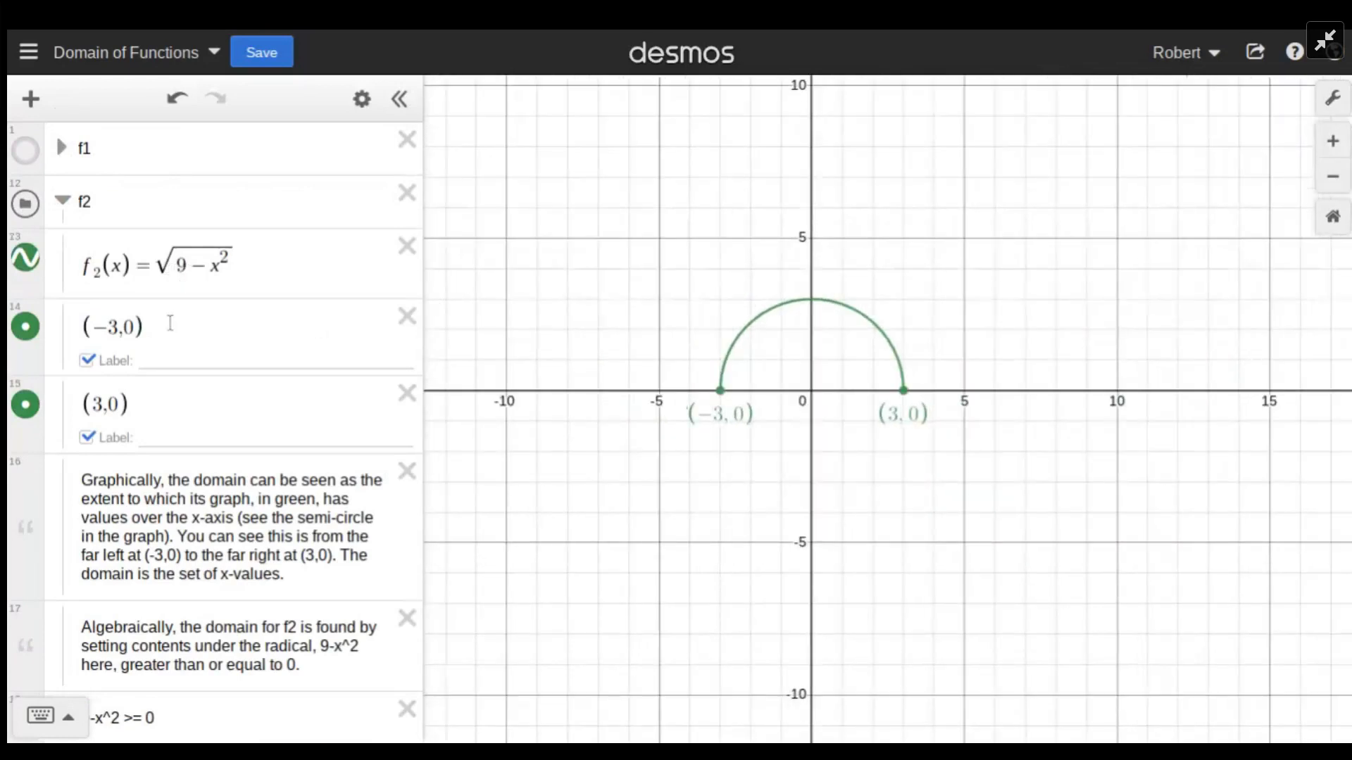
pyautogui.scroll(-2, 169, 320)
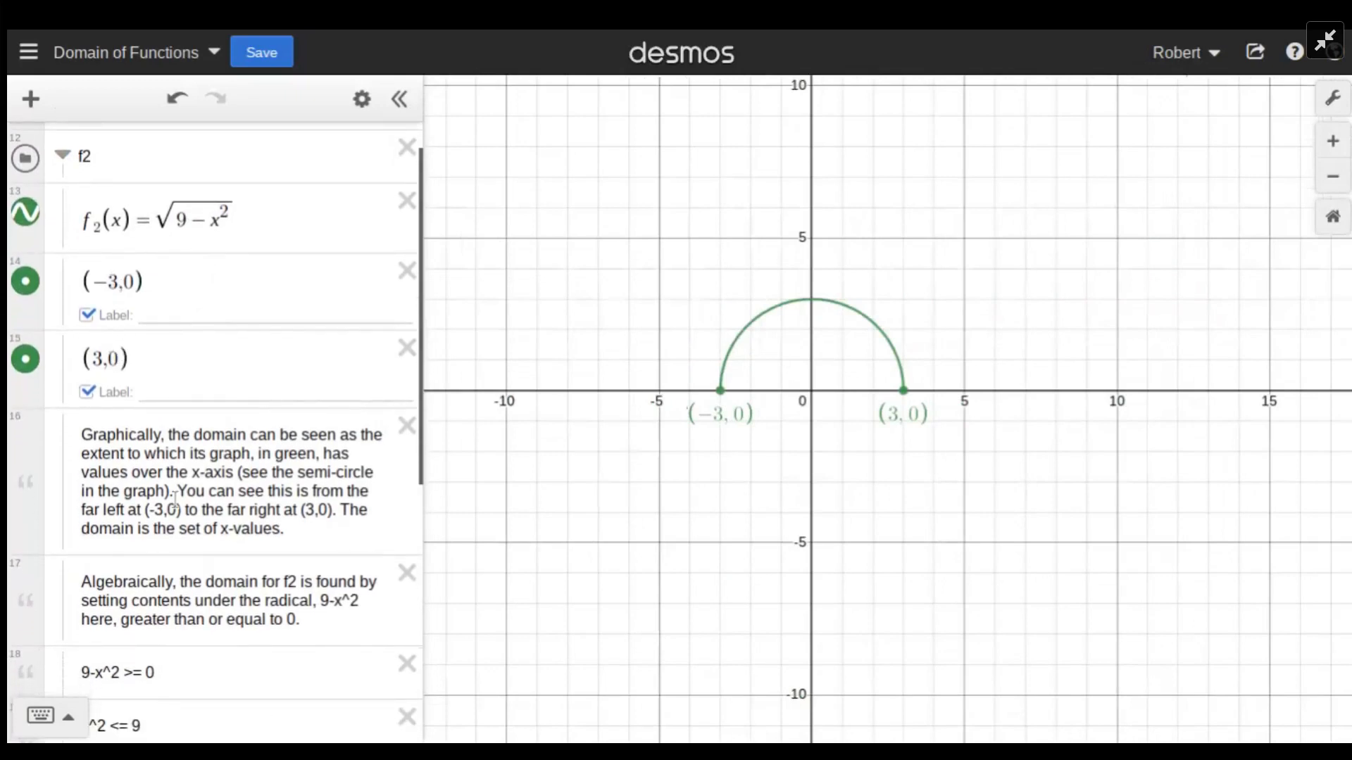
pyautogui.scroll(-5, 174, 500)
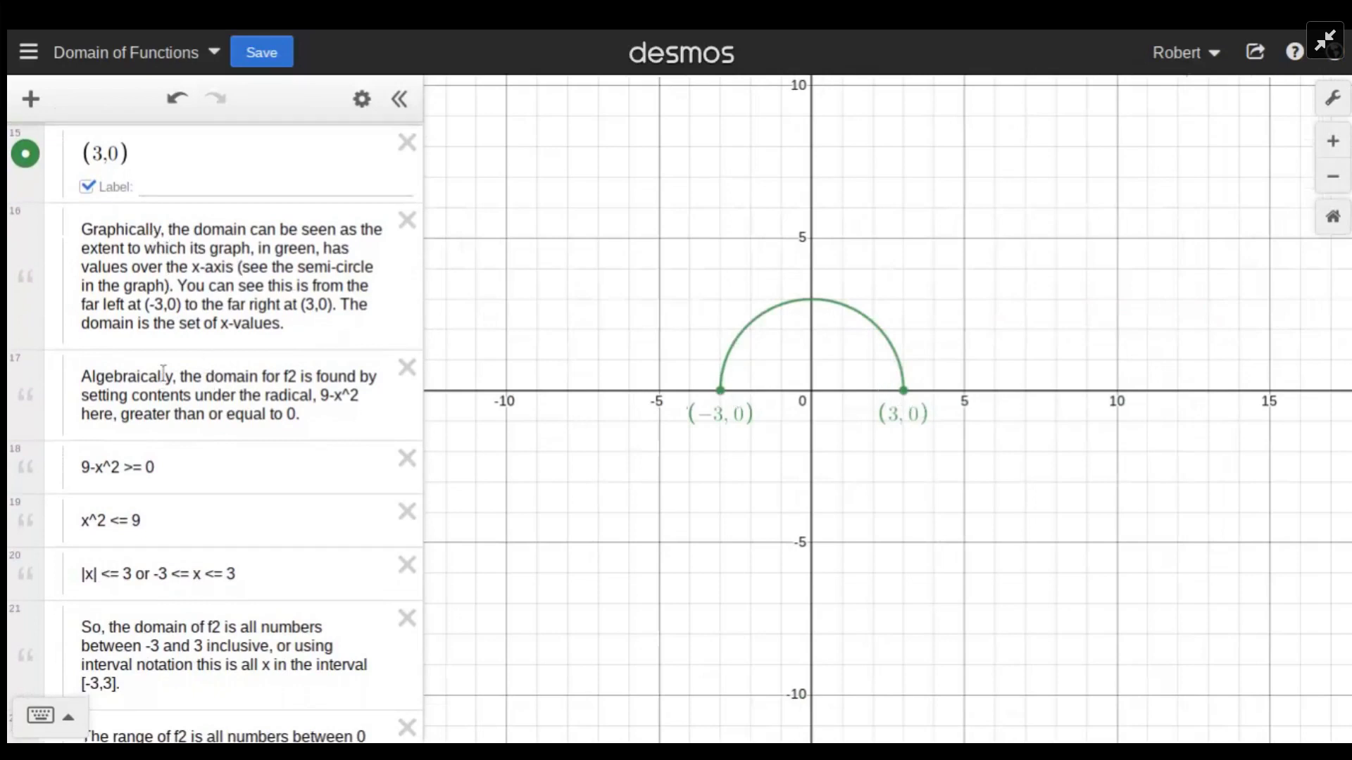
pyautogui.scroll(-1, 184, 387)
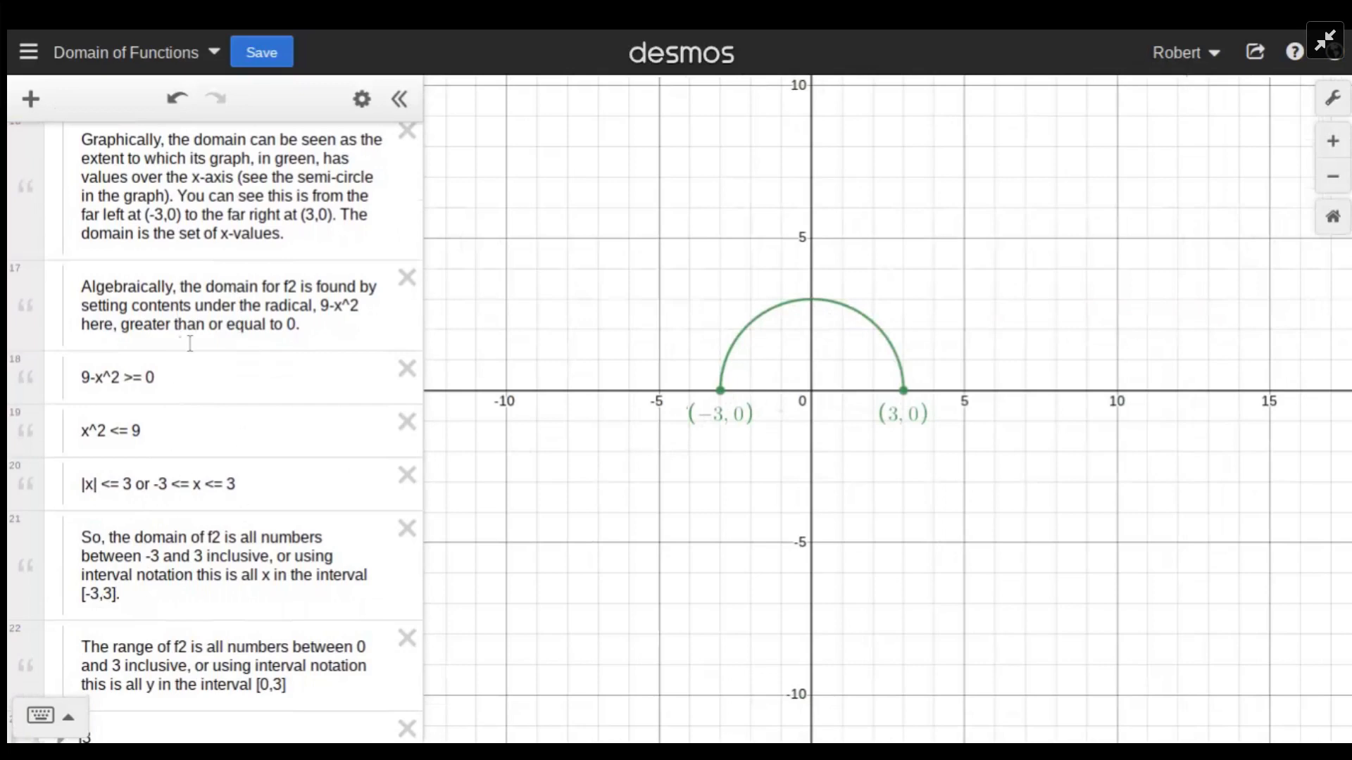
pyautogui.scroll(-3, 214, 349)
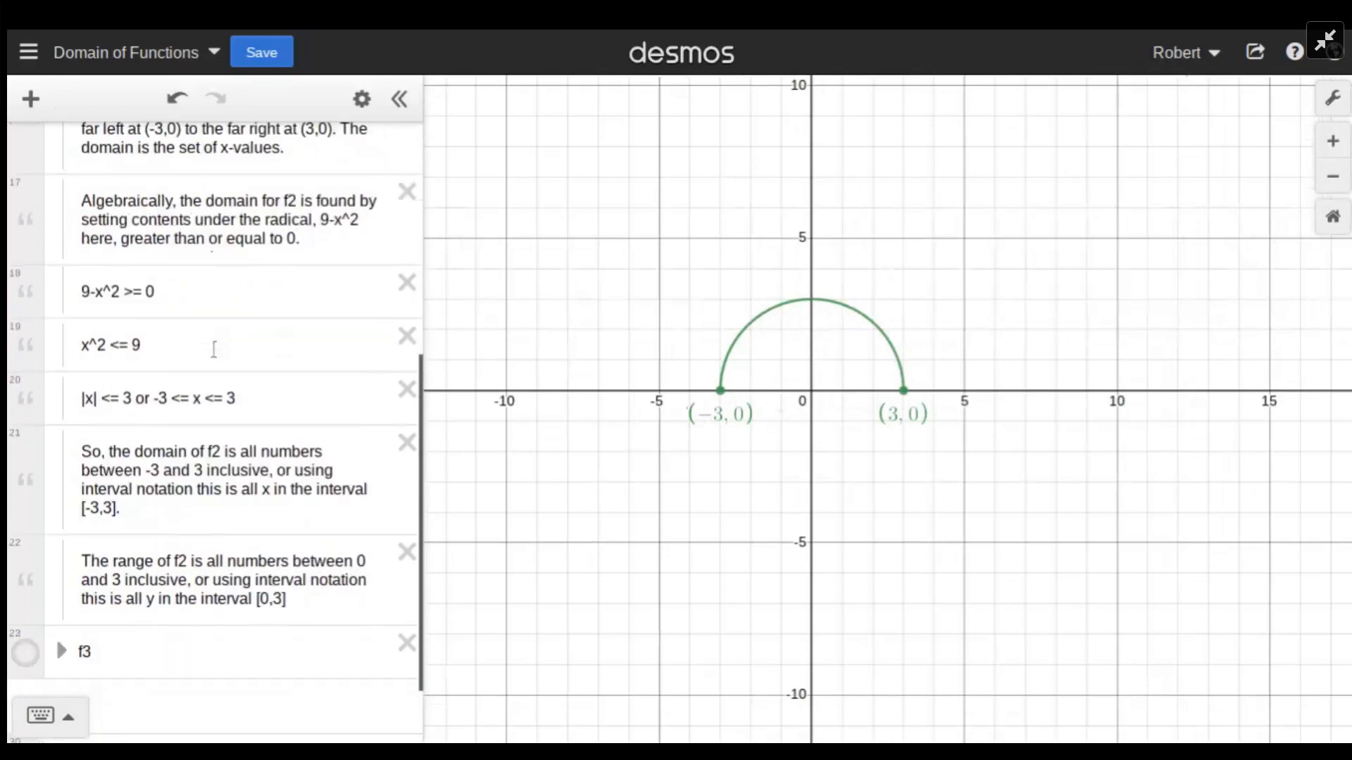
pyautogui.scroll(6, 214, 346)
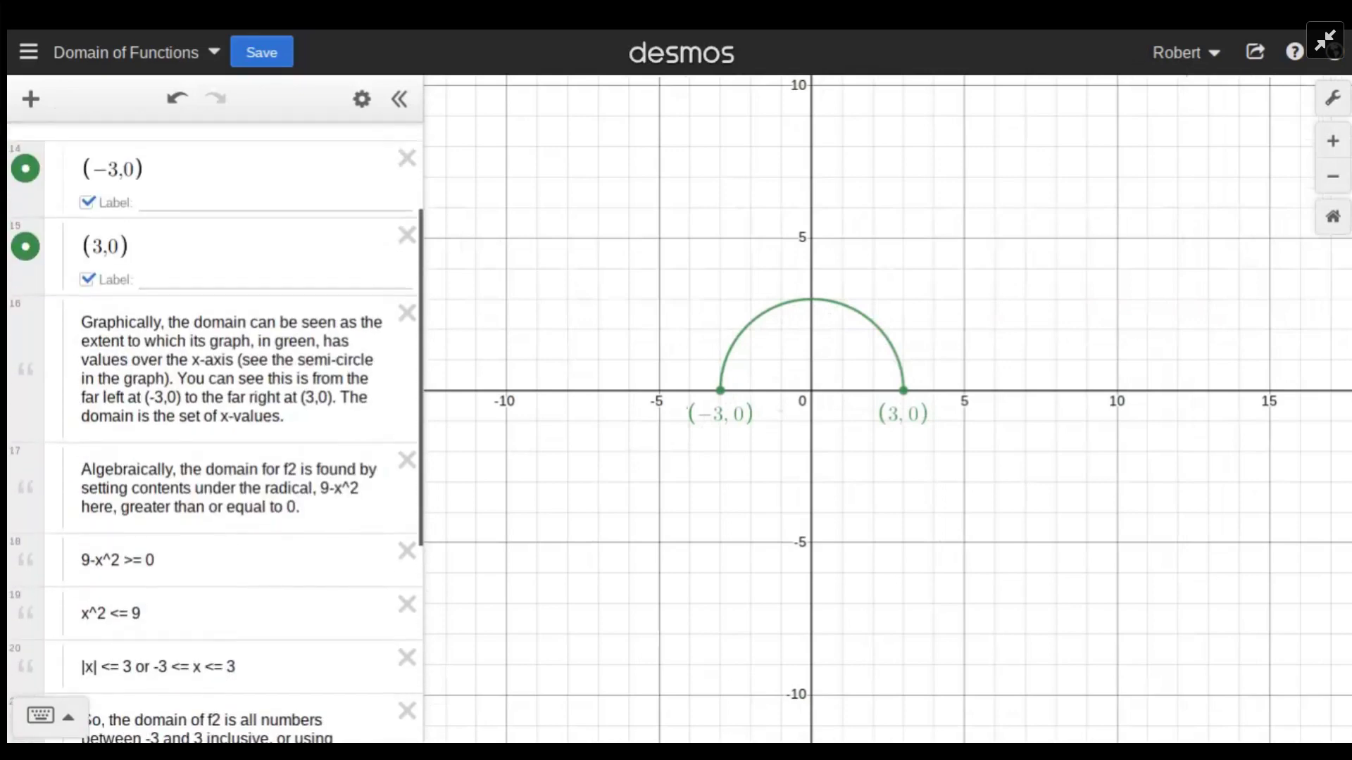
pyautogui.scroll(3, 120, 262)
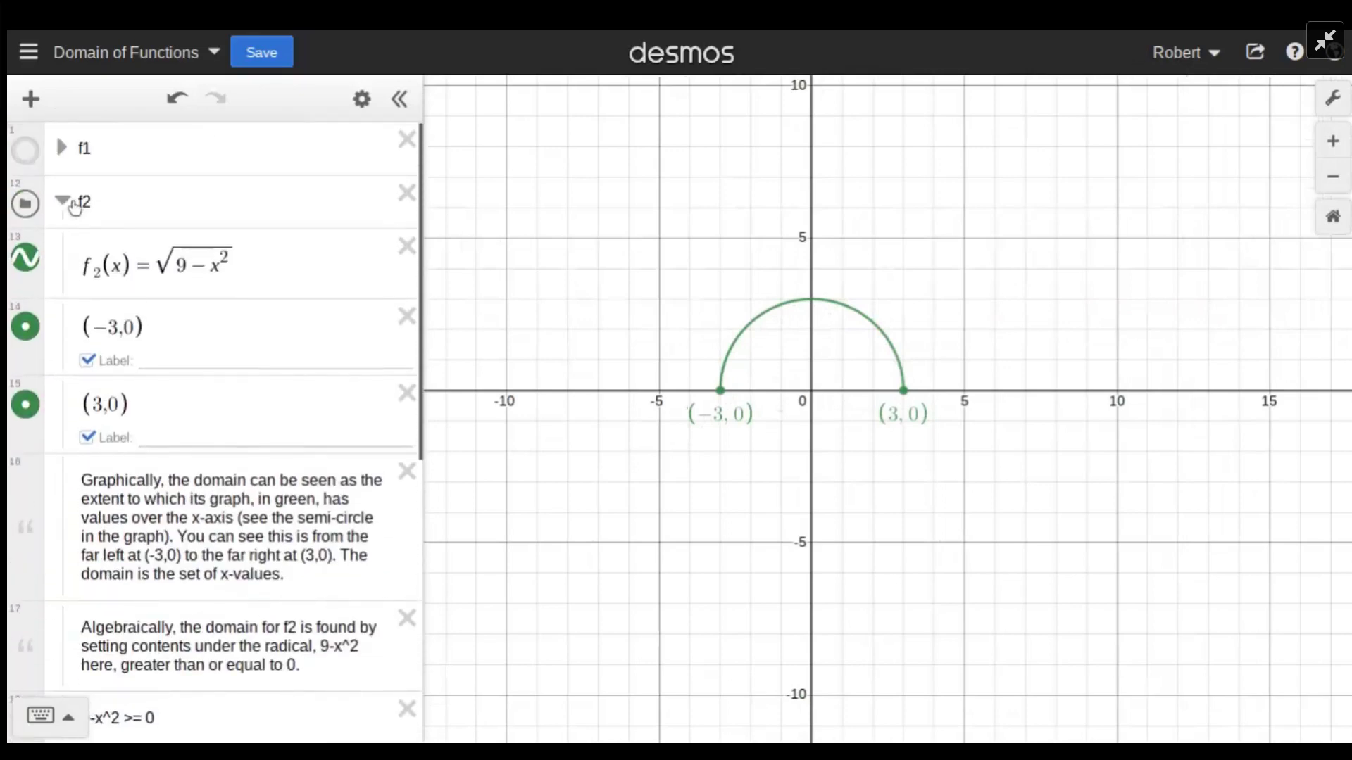
# Step: Collapse and hide the f2 folder, and expand and show the f3 folder in its place
pyautogui.click(62, 202)
pyautogui.click(60, 257)
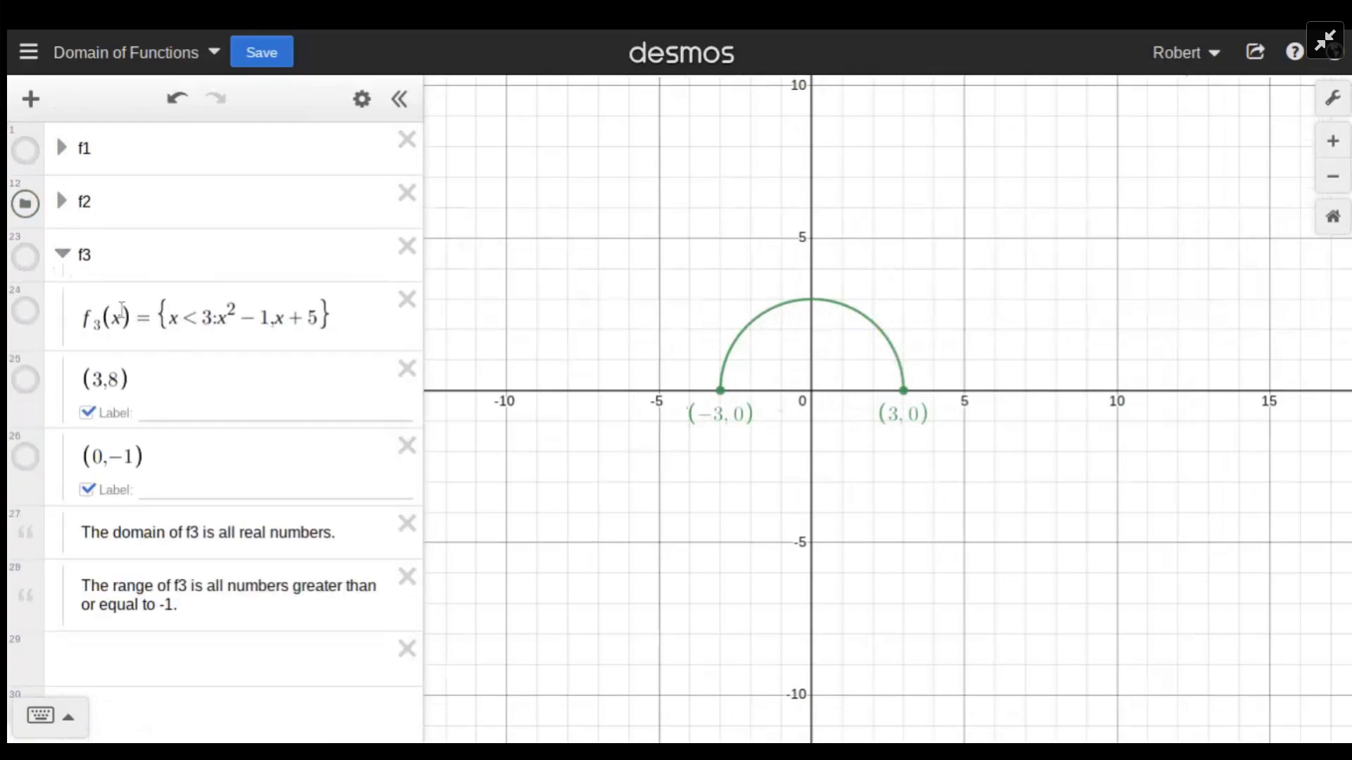
pyautogui.click(23, 207)
pyautogui.click(24, 257)
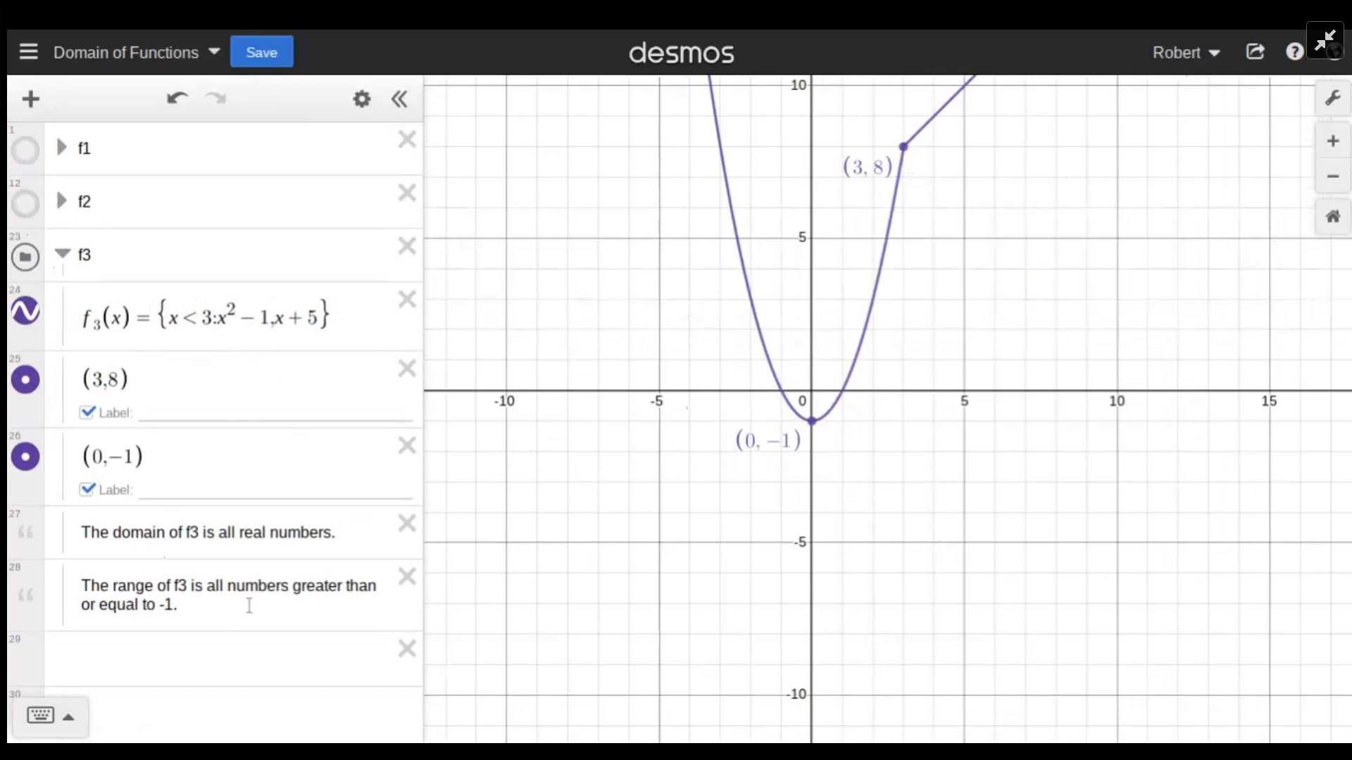
# Step: Replace the final period of f3's range note with ", or all y in the interval [-1,"
pyautogui.click(244, 607)
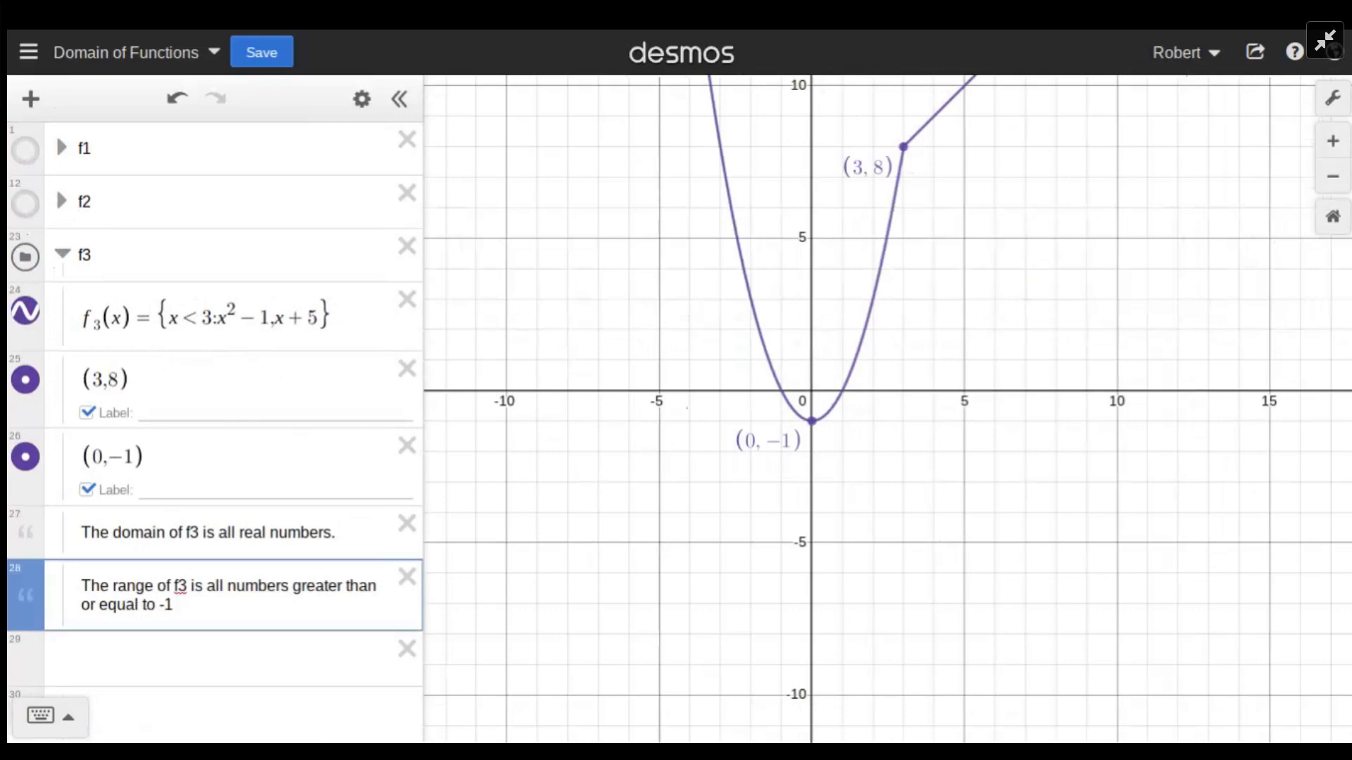
pyautogui.write(', or all y in the interval ')
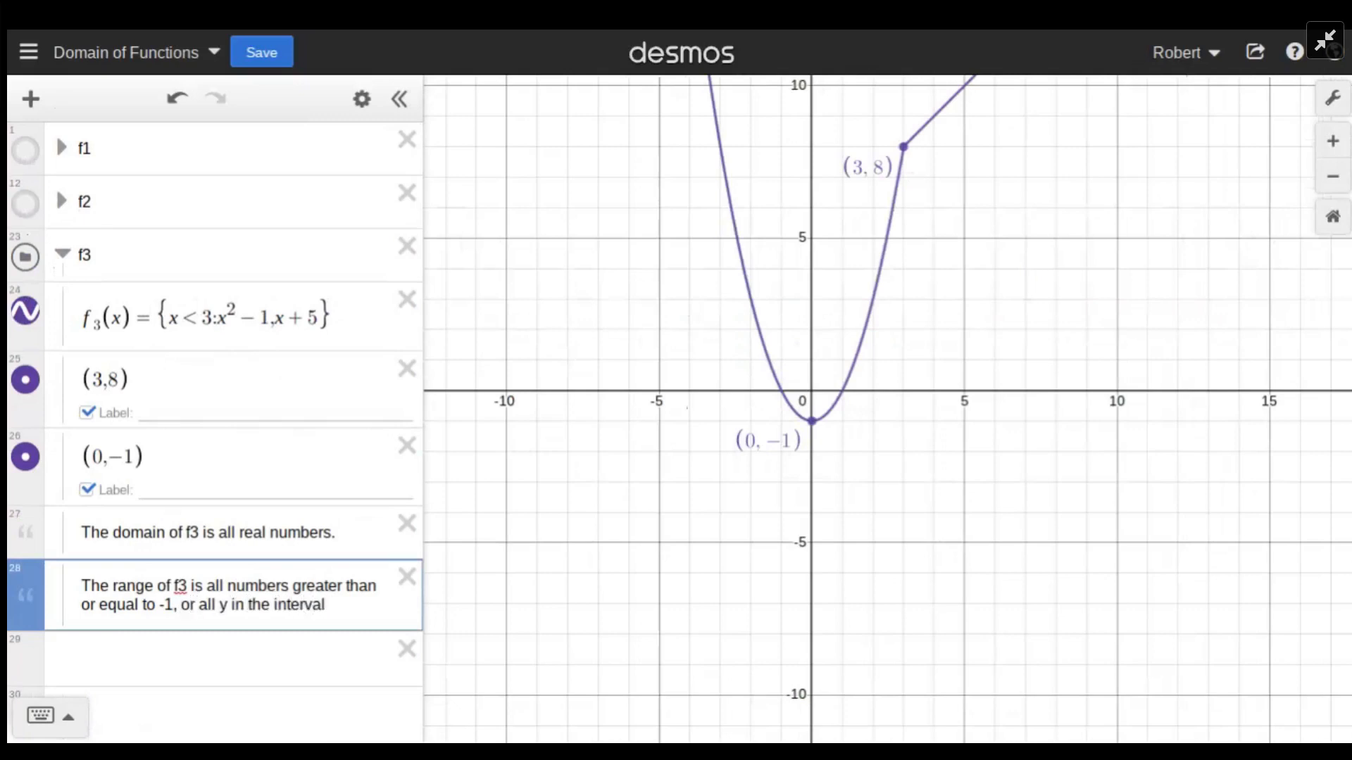
pyautogui.write('[-1,')
# Step: Search the notes inside the f2 folder for an infinity symbol to reuse, and collapse the folder again
pyautogui.click(62, 202)
pyautogui.scroll(-4, 206, 358)
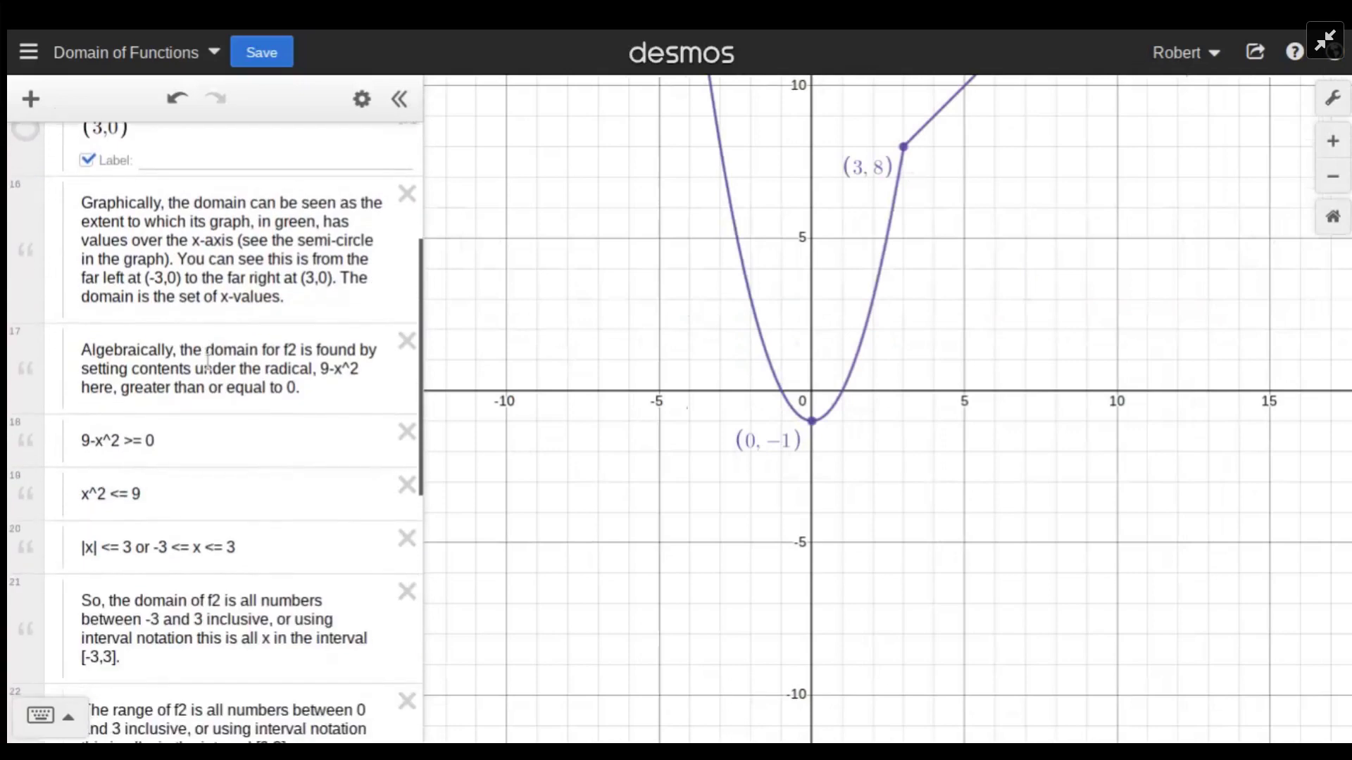
pyautogui.scroll(-5, 208, 359)
pyautogui.scroll(8, 207, 359)
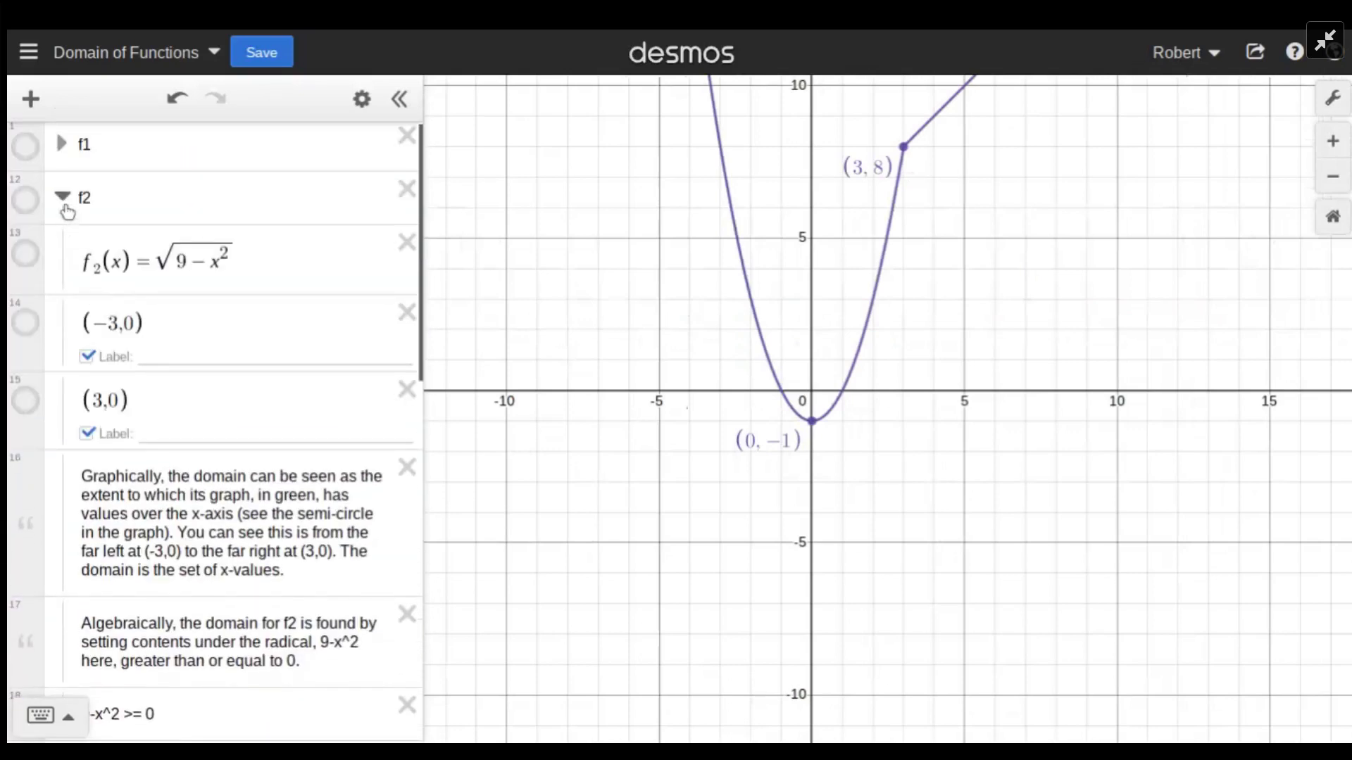
pyautogui.click(63, 201)
# Step: Copy the ∞ symbol from f1's domain note and paste it after "[-1," in f3's range note
pyautogui.click(61, 144)
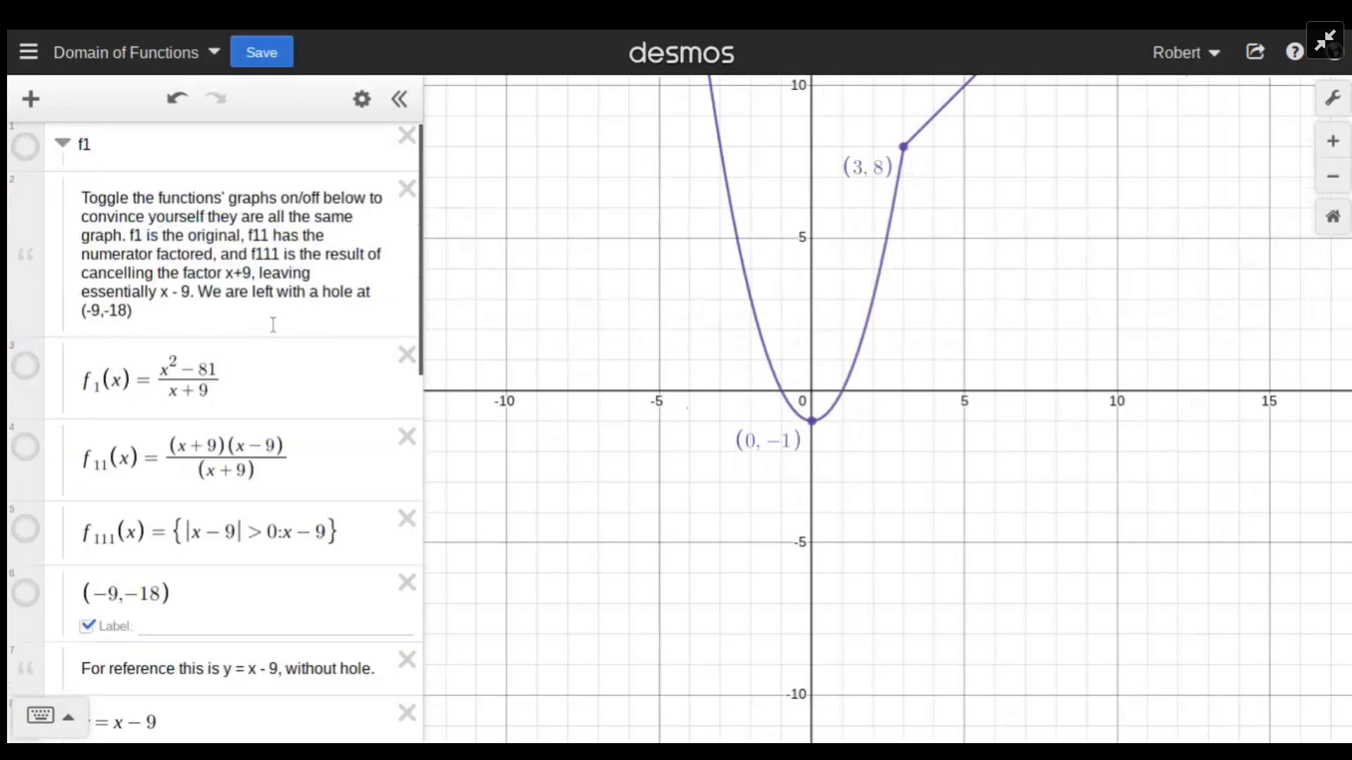
pyautogui.scroll(-8, 273, 324)
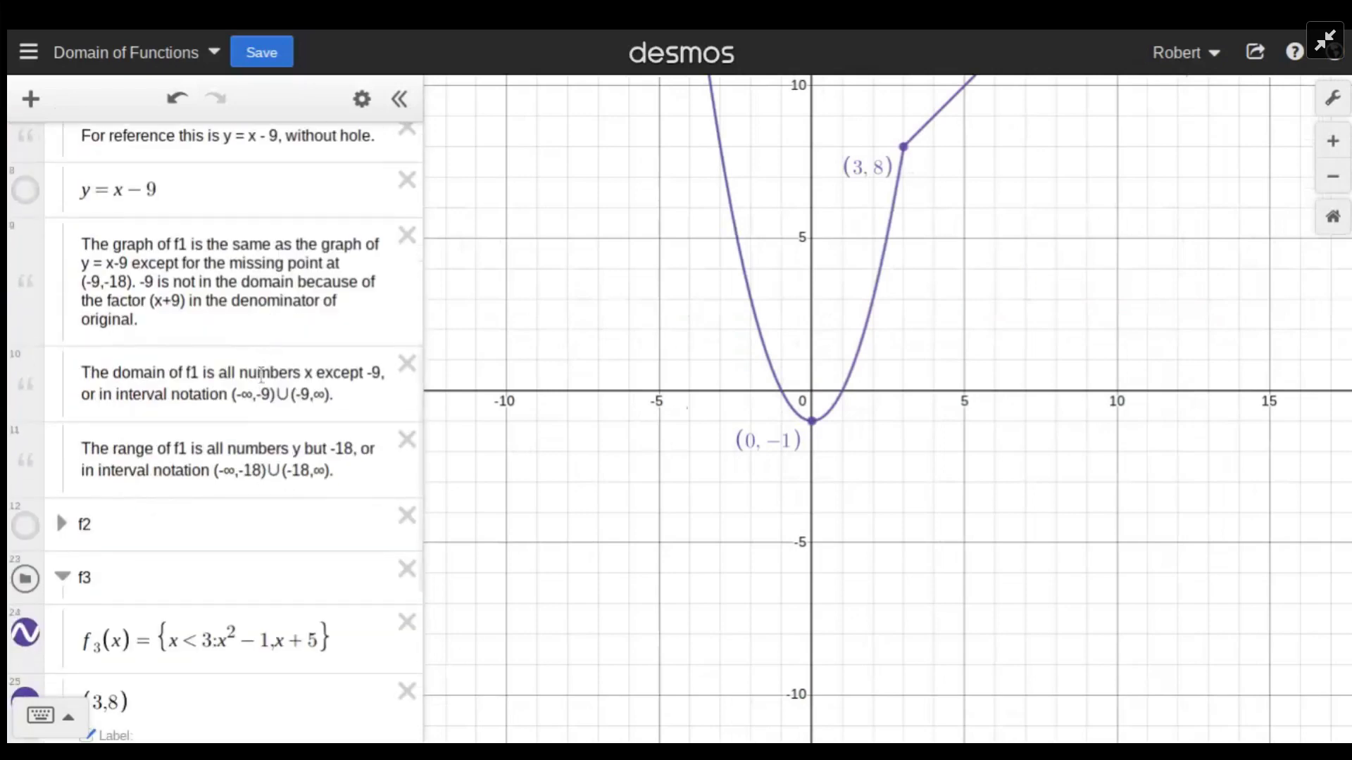
pyautogui.click(323, 398)
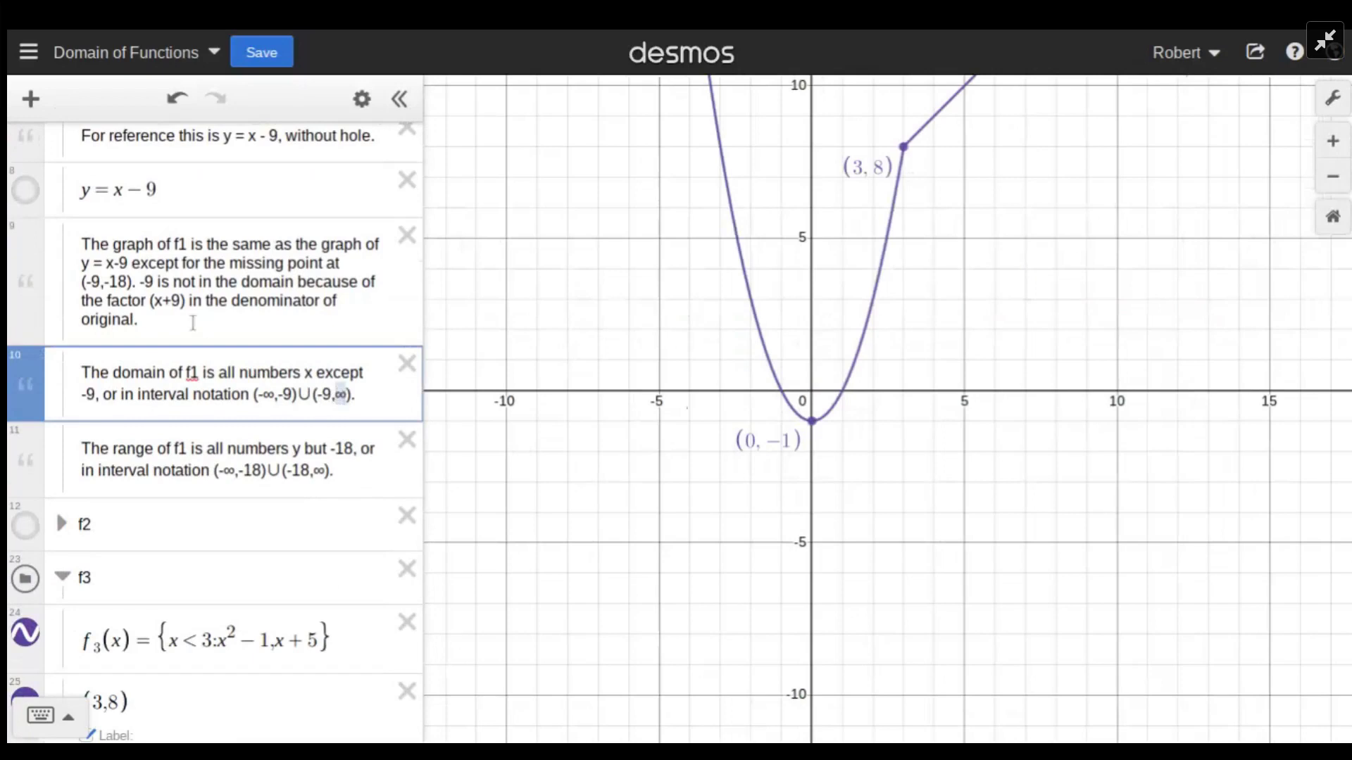
pyautogui.scroll(10, 192, 322)
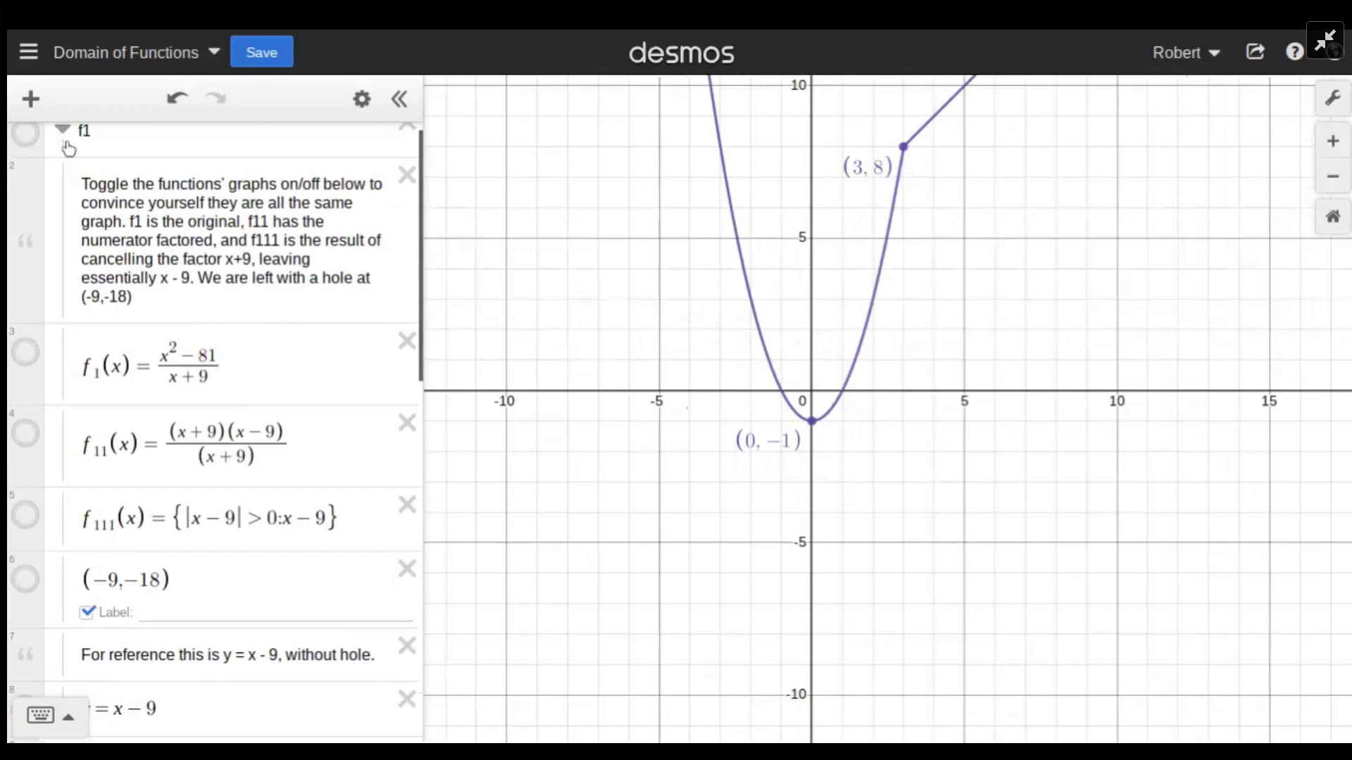
pyautogui.click(67, 144)
pyautogui.scroll(-1, 145, 348)
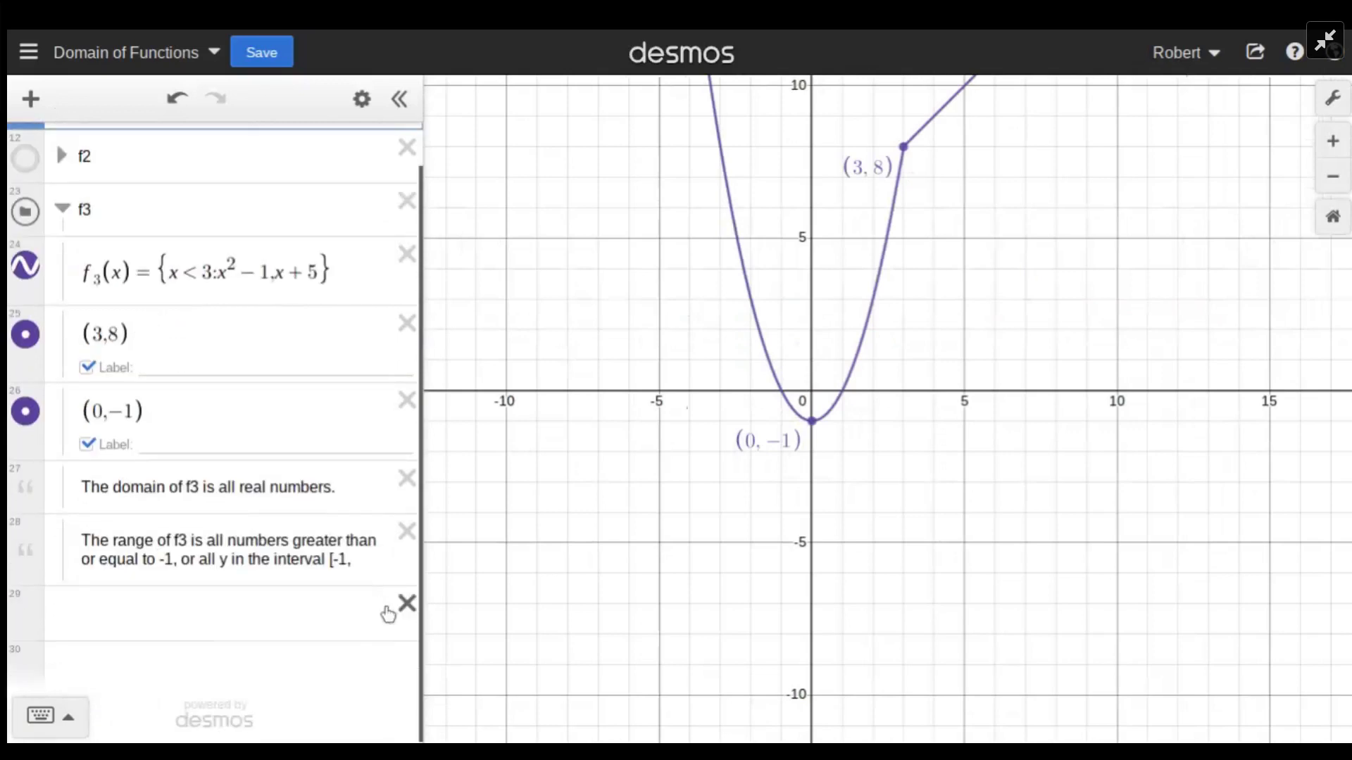
pyautogui.click(364, 564)
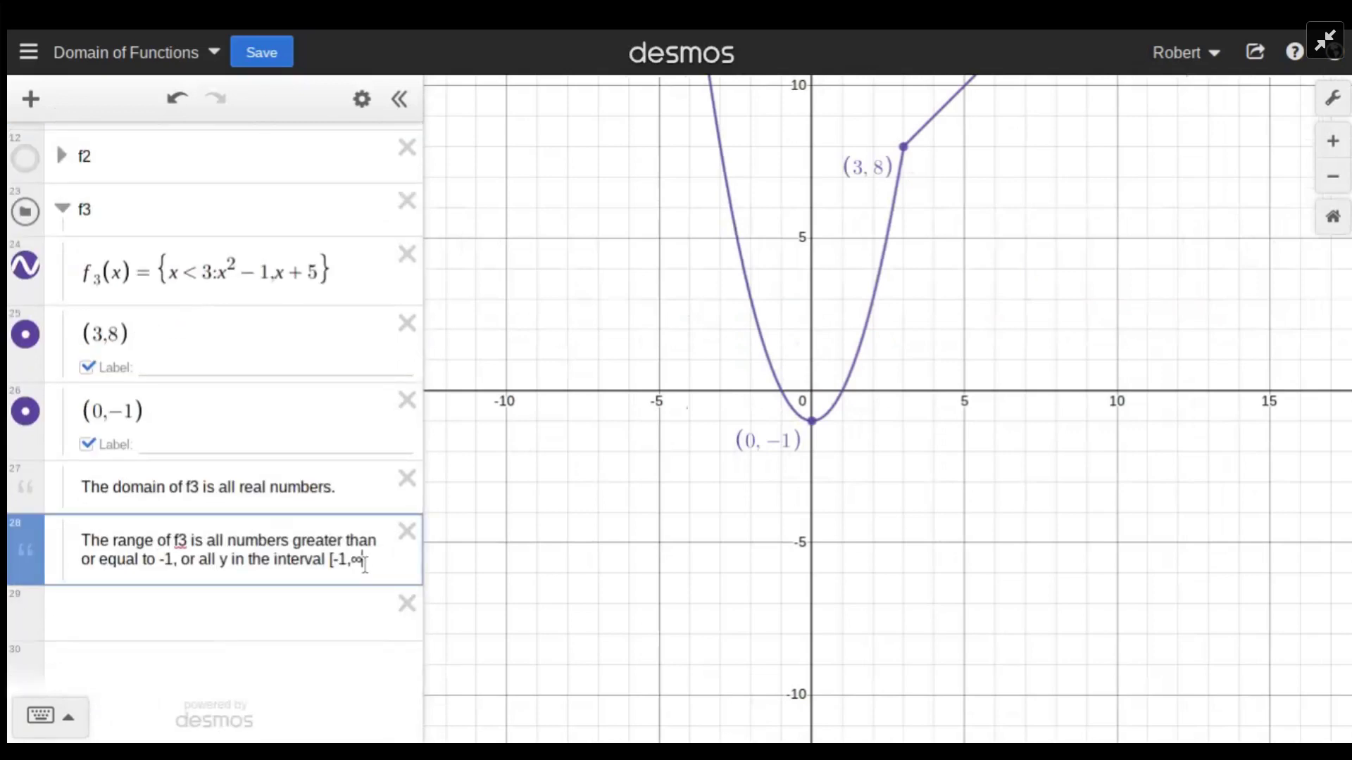